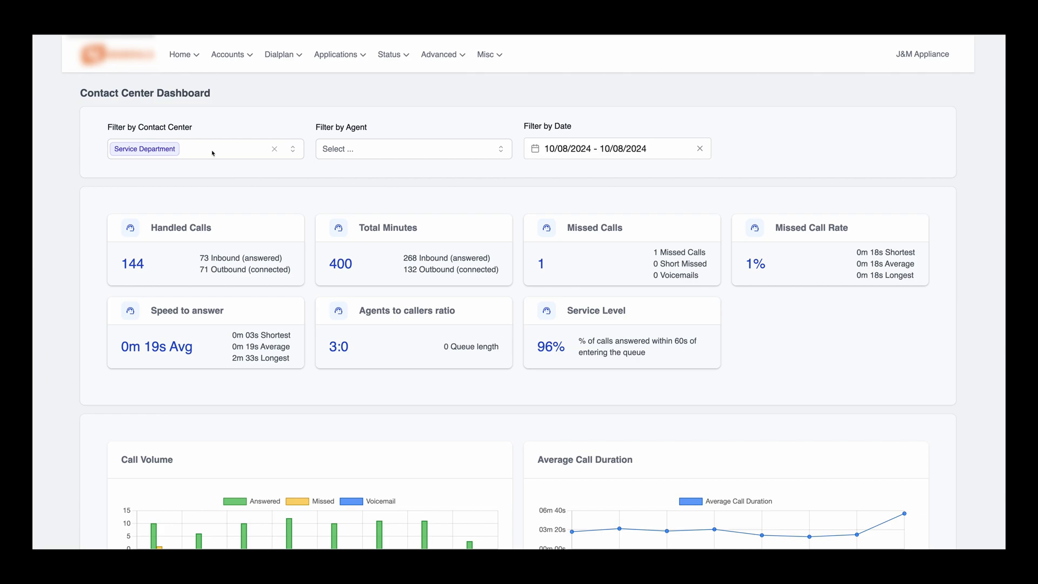
# - Check the dashboard's contact center, agent and date range filters without changing them
pyautogui.click(210, 150)
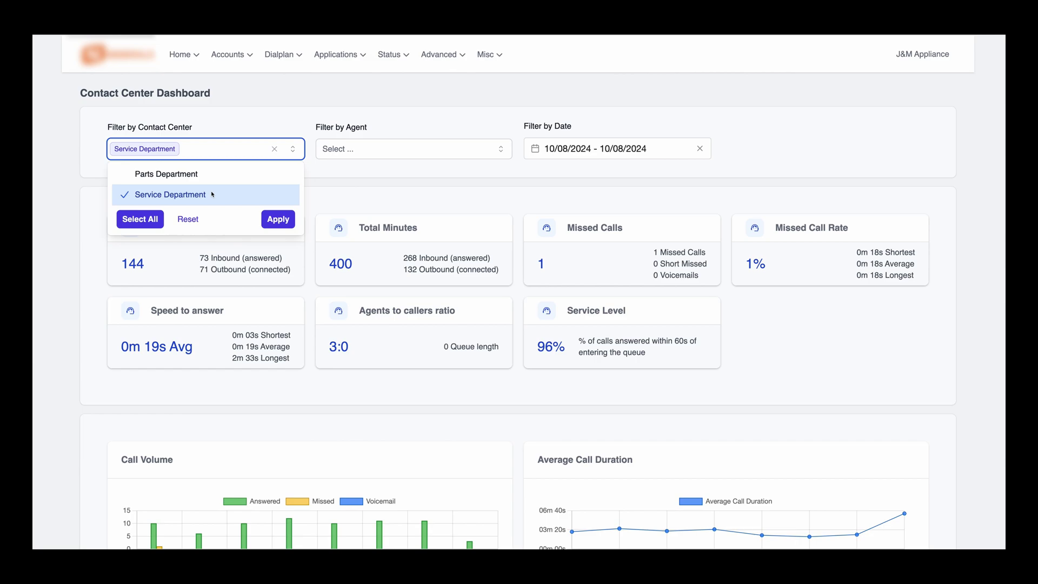
pyautogui.click(343, 148)
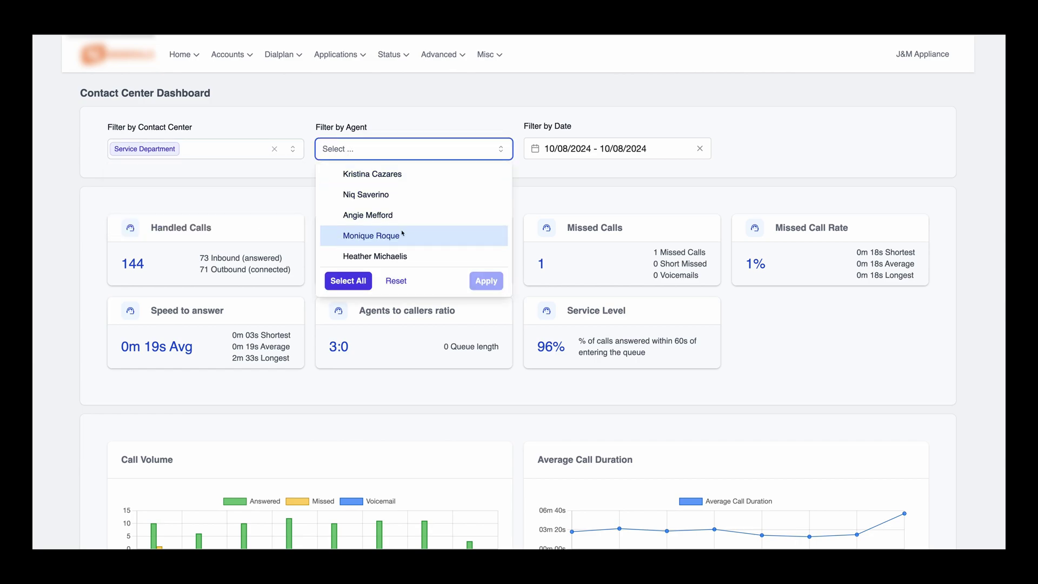
pyautogui.click(549, 176)
pyautogui.click(580, 148)
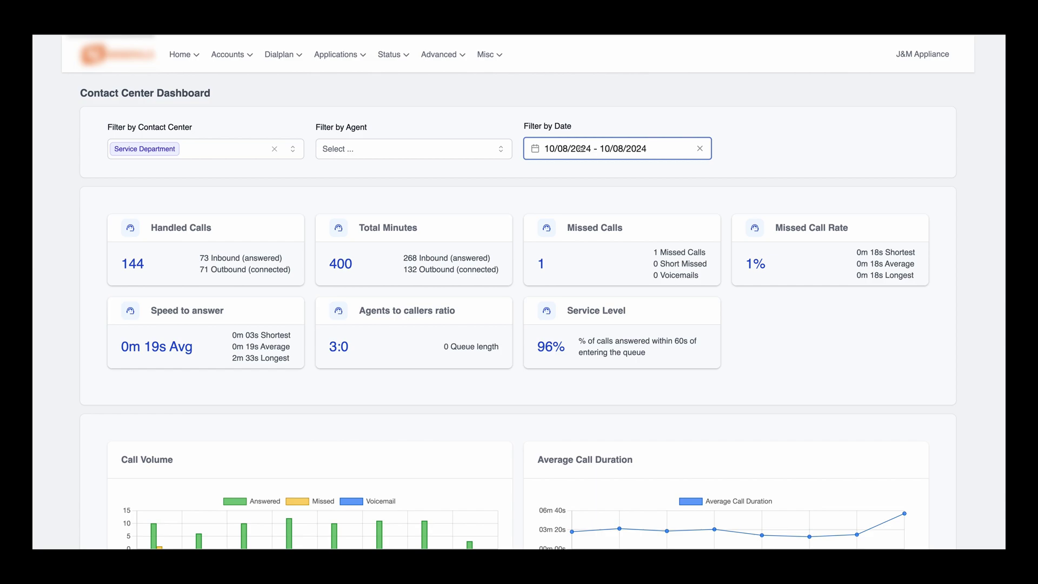
pyautogui.click(355, 311)
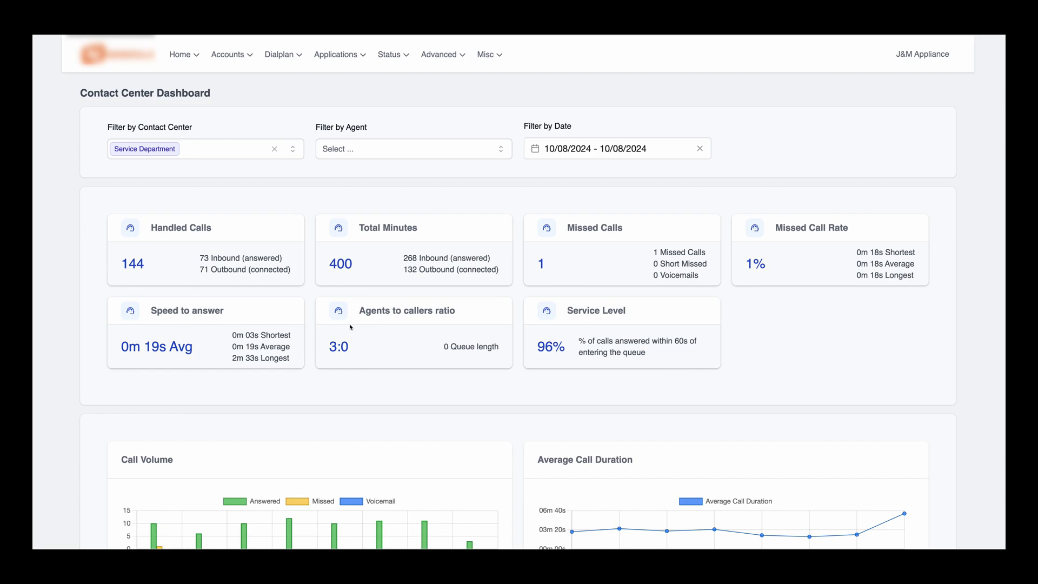
# - Scroll past the charts to the five-agent status table and Live Calls panel
pyautogui.scroll(-2, 351, 327)
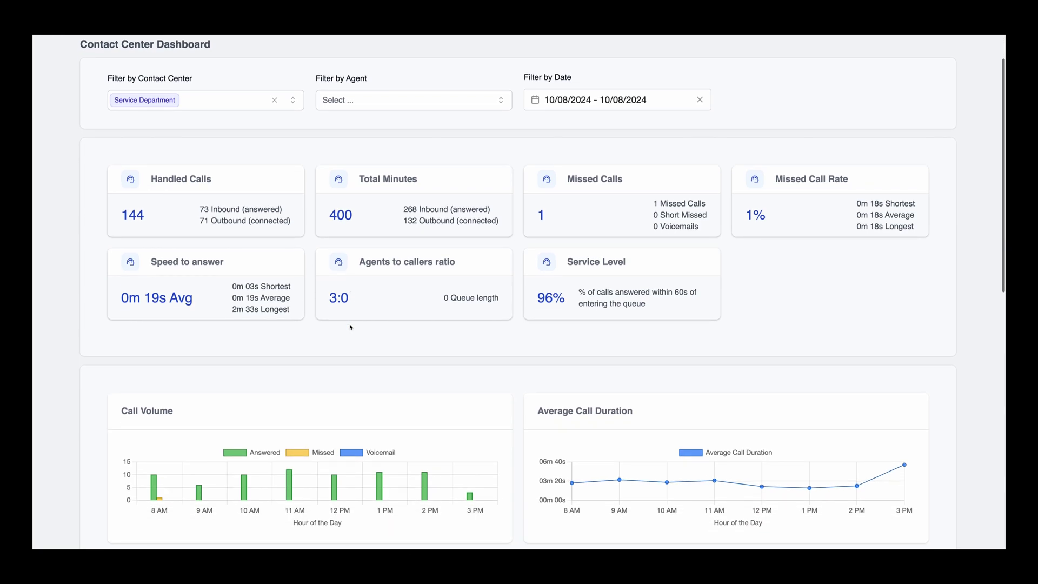
pyautogui.scroll(-1, 351, 327)
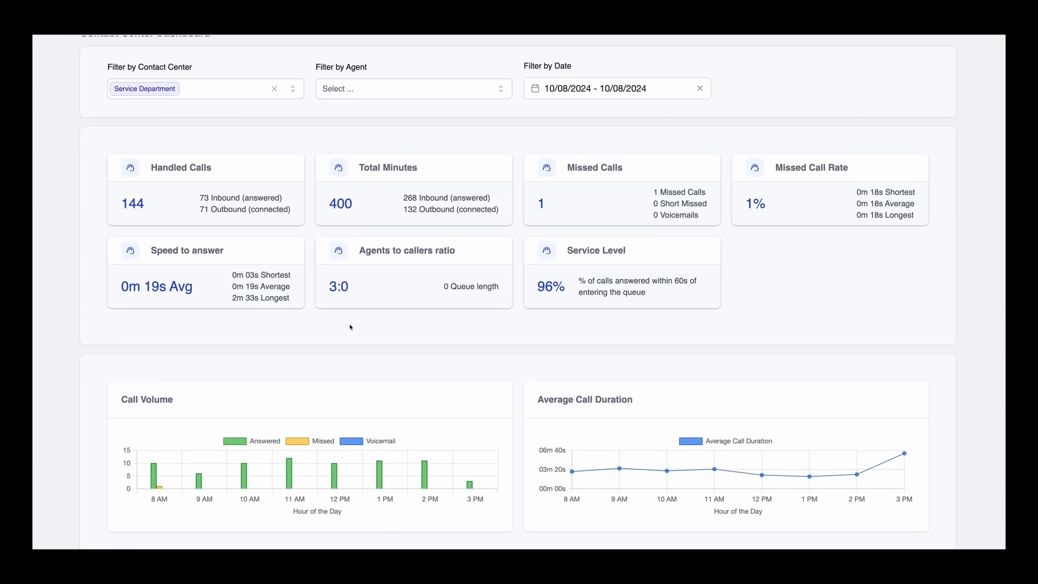
pyautogui.scroll(-5, 350, 327)
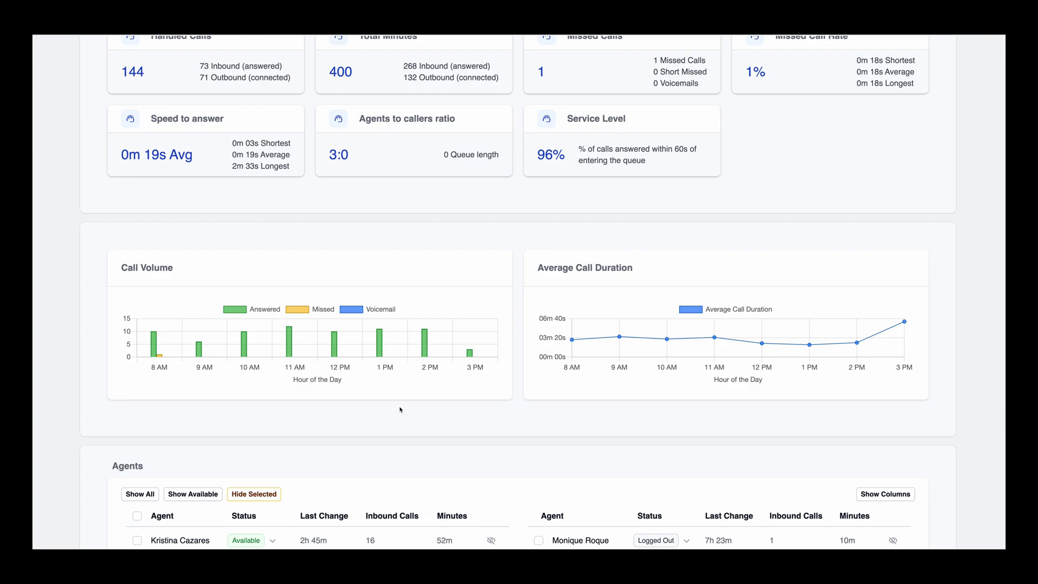
pyautogui.scroll(-1, 400, 409)
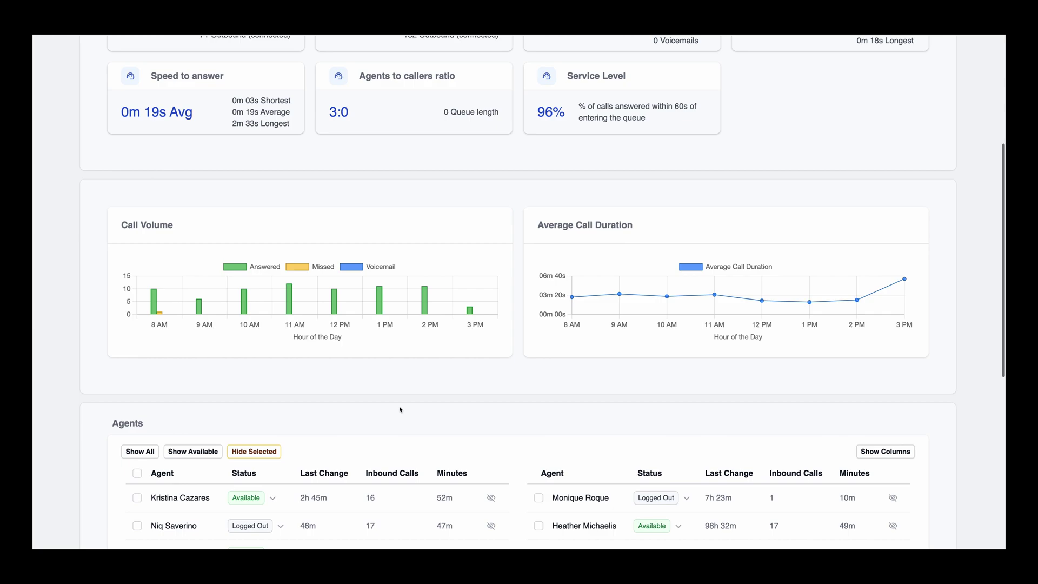
pyautogui.scroll(-3, 400, 409)
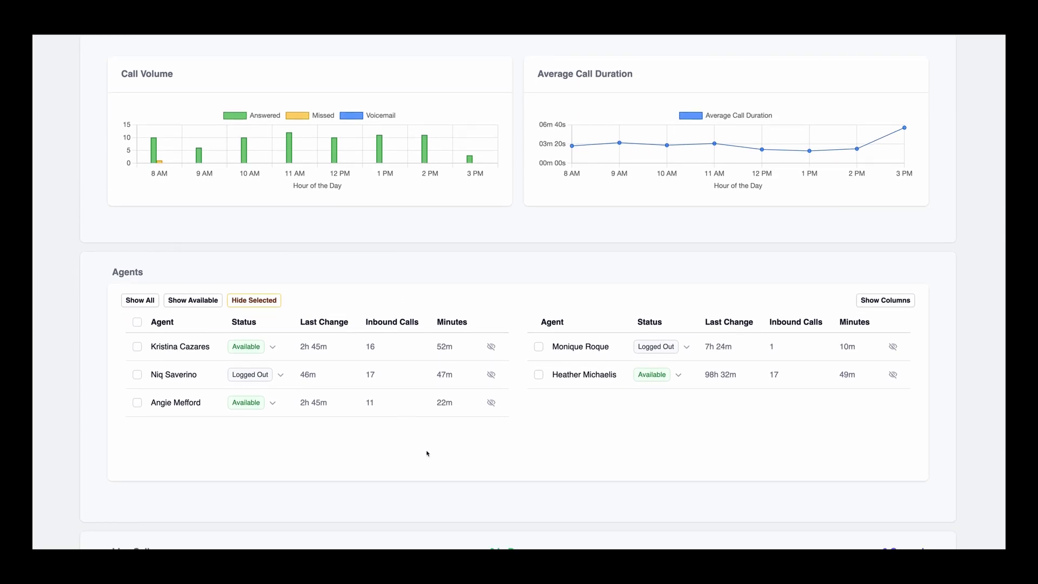
pyautogui.scroll(-3, 427, 453)
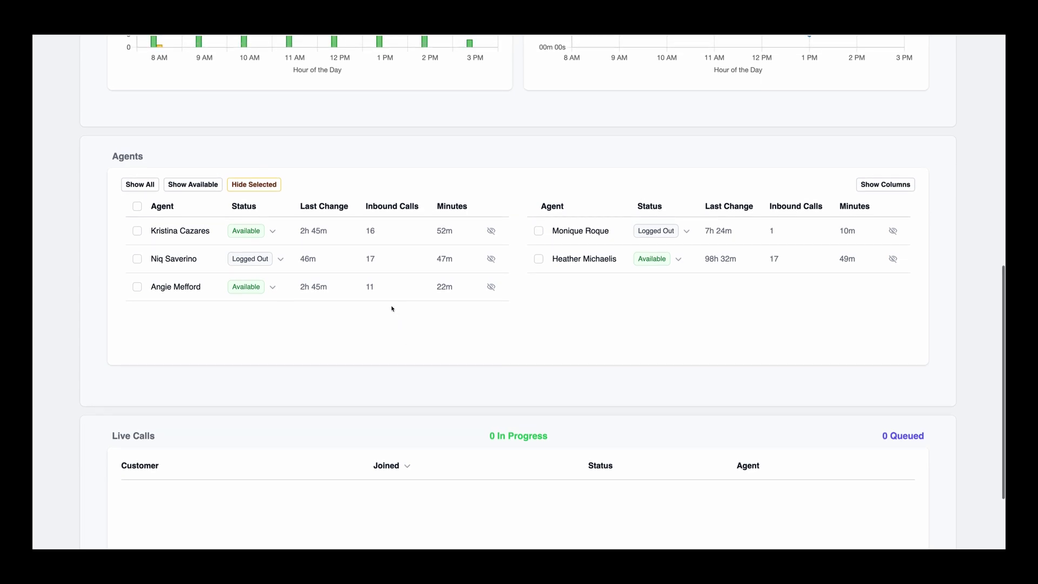
pyautogui.click(273, 232)
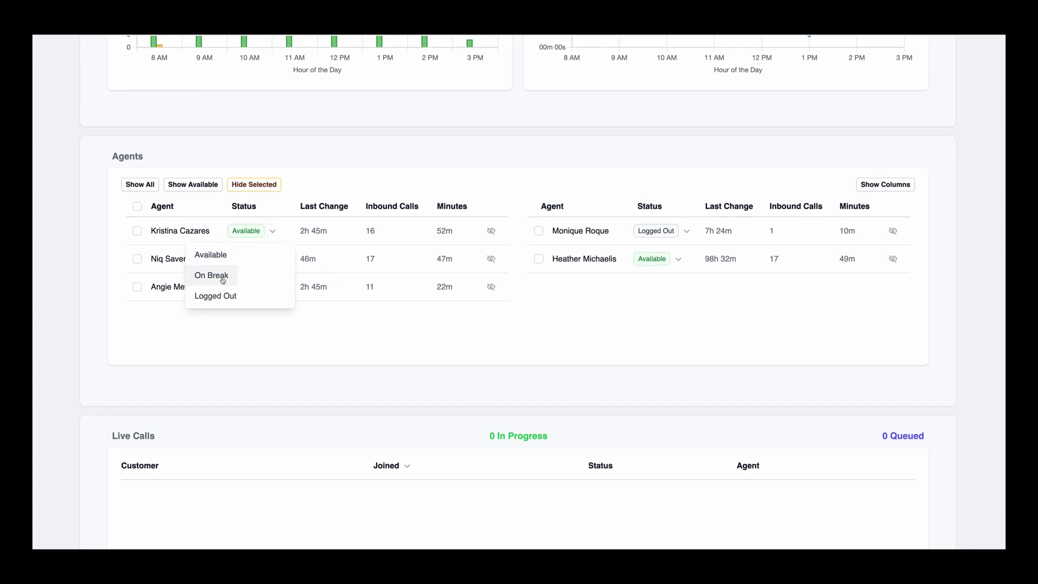
pyautogui.click(233, 324)
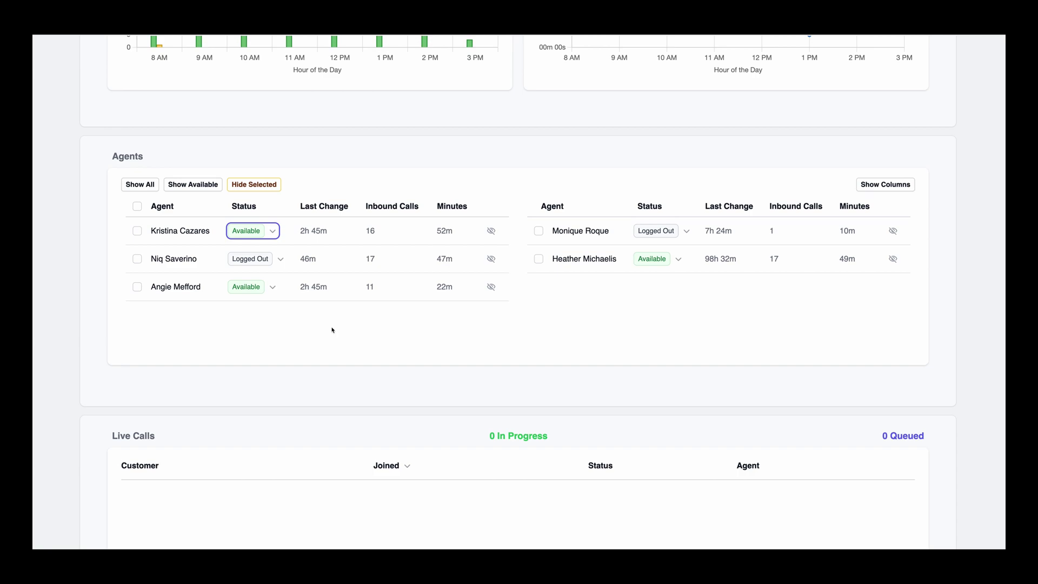
pyautogui.scroll(3, 331, 329)
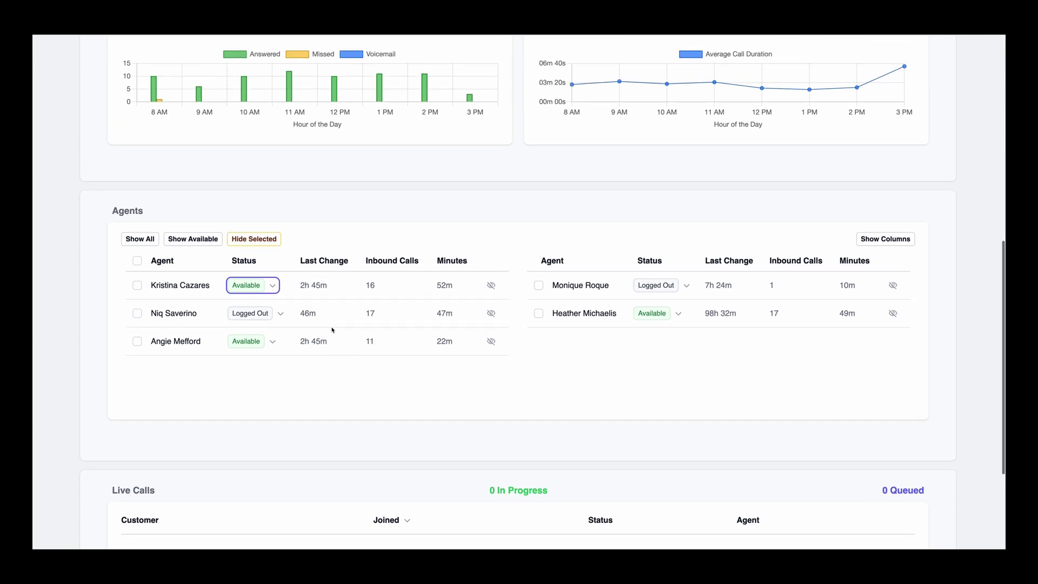
pyautogui.scroll(10, 331, 330)
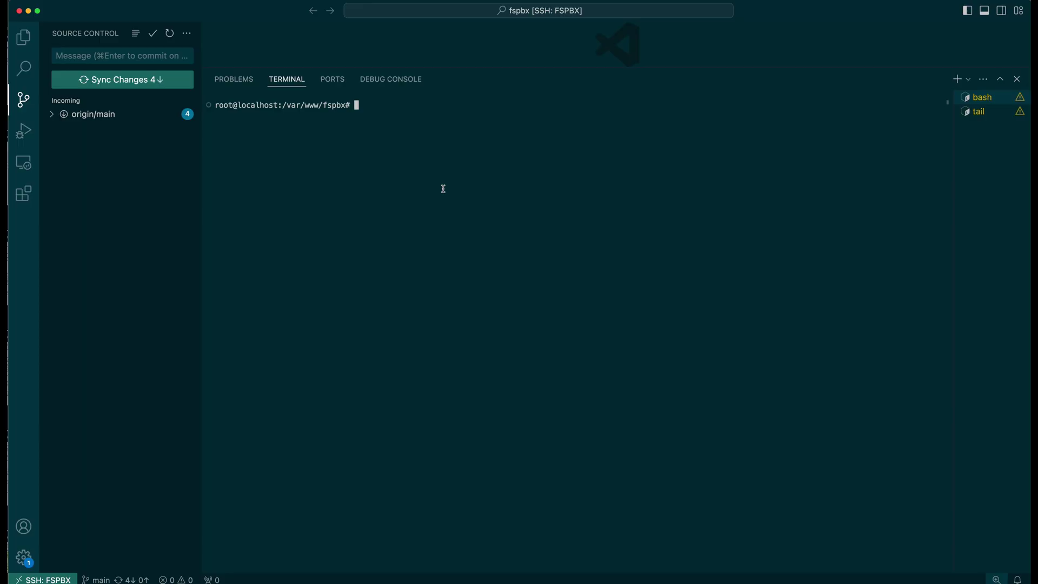
# - Pull the latest FS PBX code with git pull, bringing in 11 changed files
pyautogui.write('git pull')
pyautogui.press('Return')
pyautogui.press('Return')
pyautogui.press('Return')
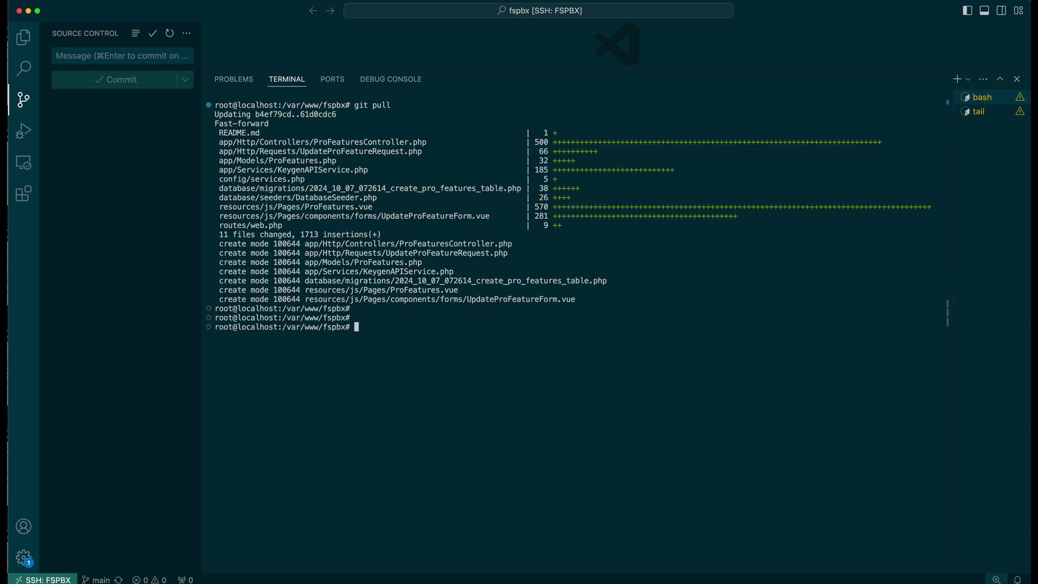
pyautogui.press('Return')
pyautogui.press('Return')
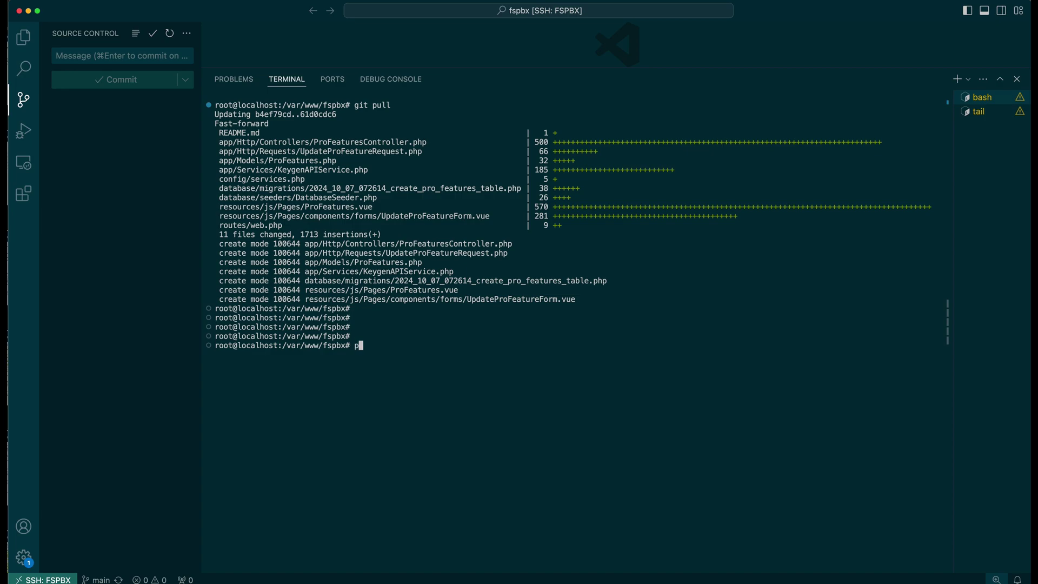
# - Run php artisan migrate:status and confirm the pro_features table migration is Pending
pyautogui.write('php artisan migrate:status')
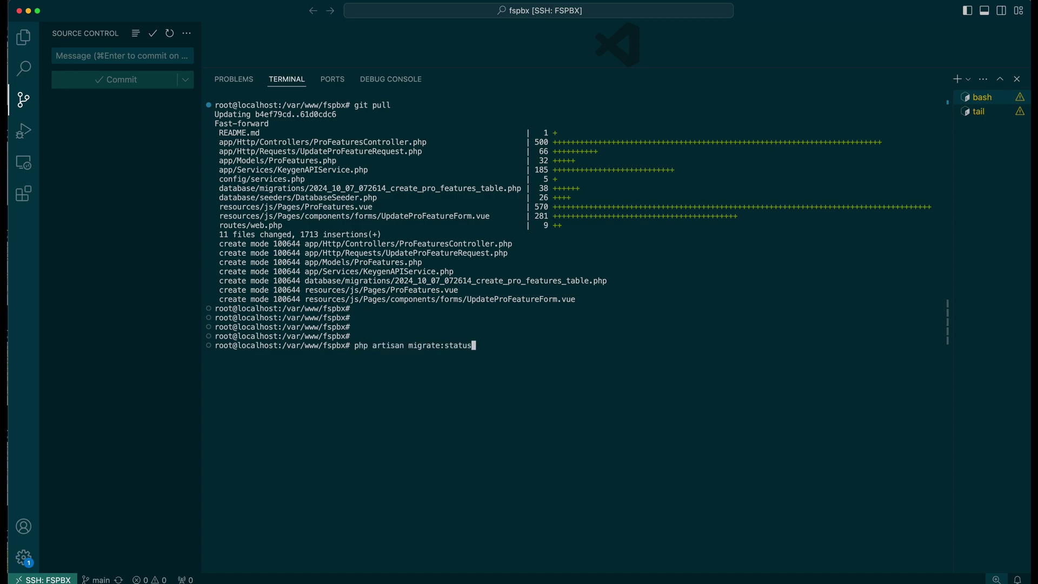
pyautogui.press('Return')
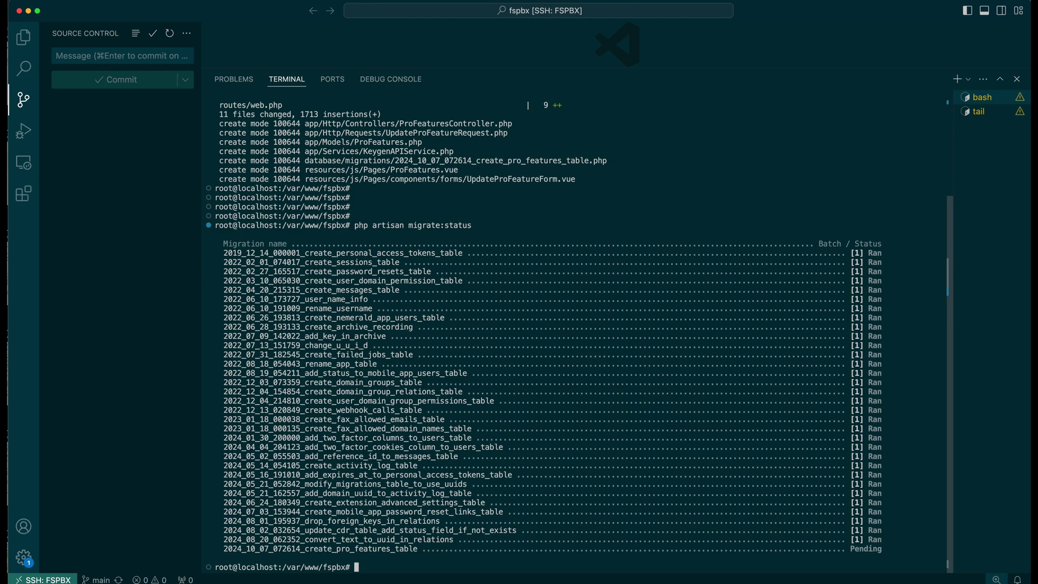
pyautogui.doubleClick(865, 548)
pyautogui.click(485, 560)
pyautogui.press('Return')
pyautogui.press('Return')
pyautogui.press('Return')
pyautogui.press('Return')
pyautogui.press('Return')
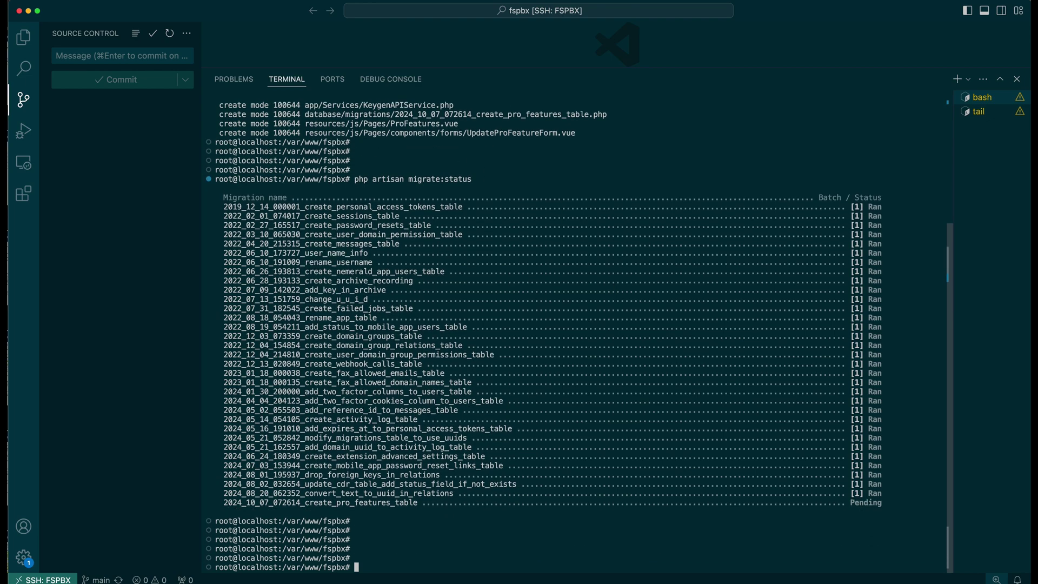
pyautogui.write('php artisan migrate')
# - Apply the pending pro_features migration and clear the terminal
pyautogui.press('Return')
pyautogui.press('Return')
pyautogui.press('Return')
pyautogui.press('Return')
pyautogui.press('Return')
pyautogui.write('clear')
# - Run php artisan app:update until it reports 'Update completed successfully'
pyautogui.press('Return')
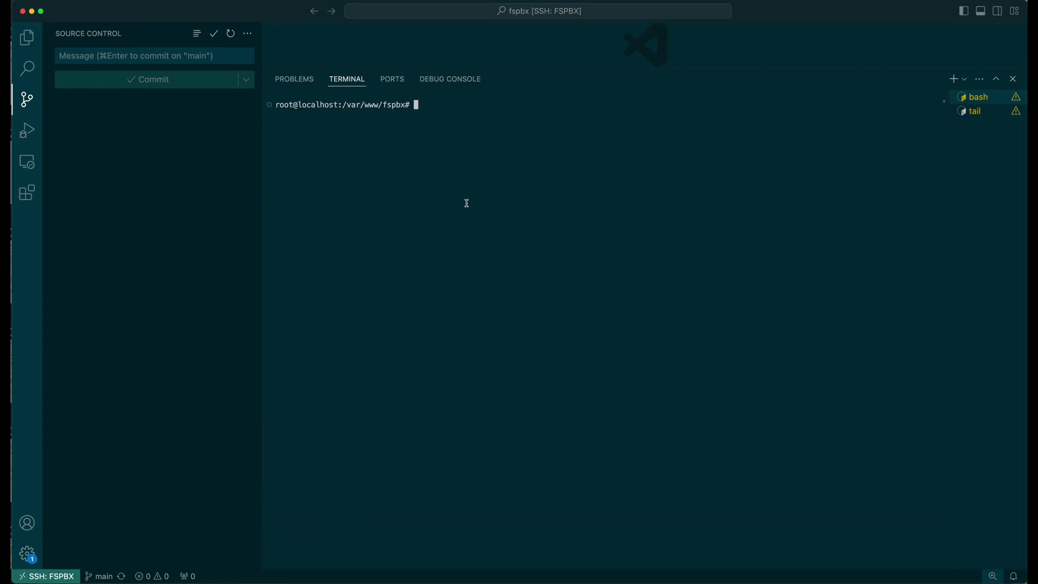
pyautogui.write('php artisan app:update')
pyautogui.press('Return')
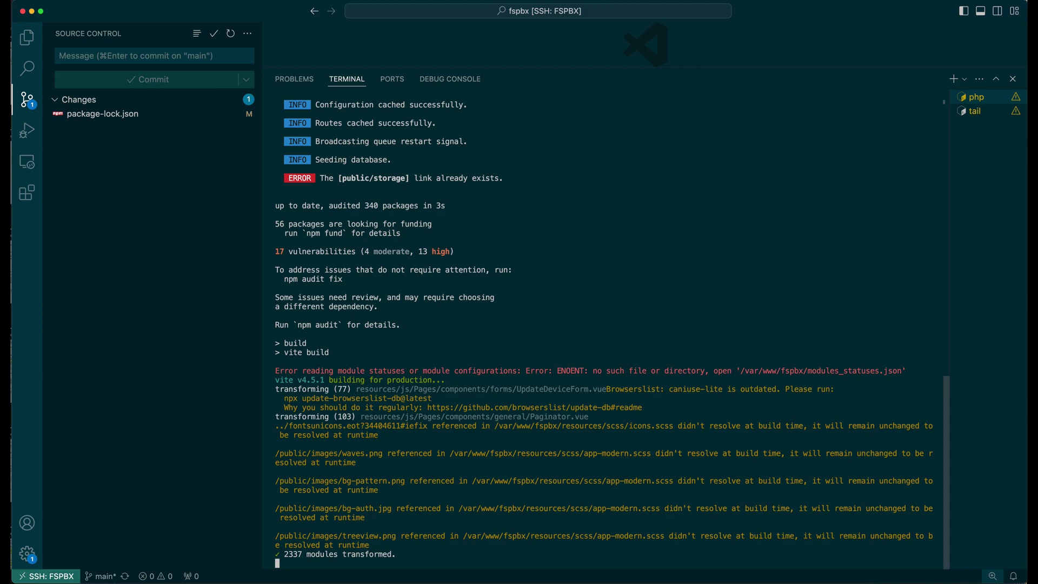
pyautogui.press('Return')
pyautogui.press('Return')
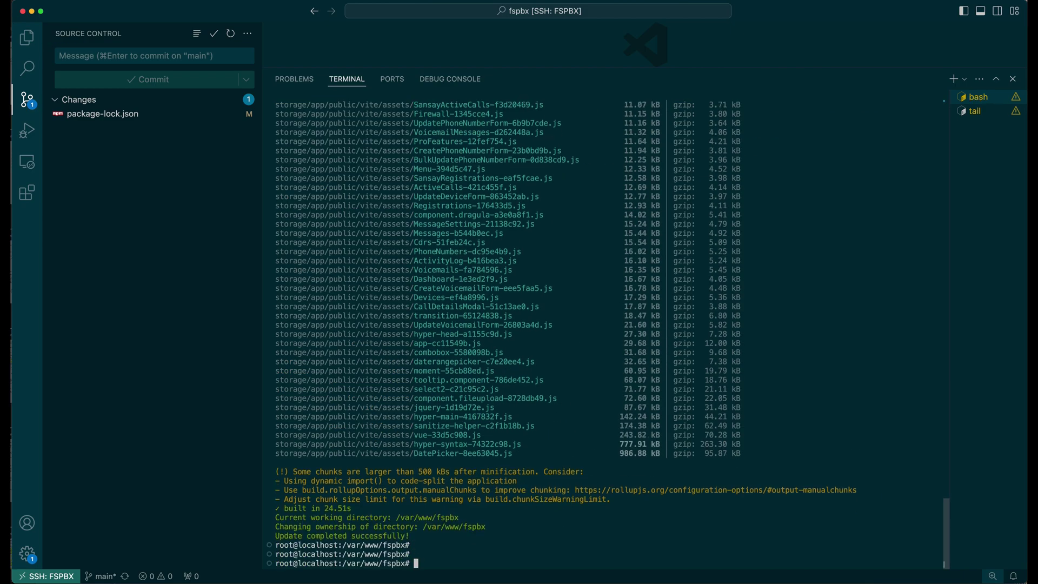
pyautogui.press('super+k')
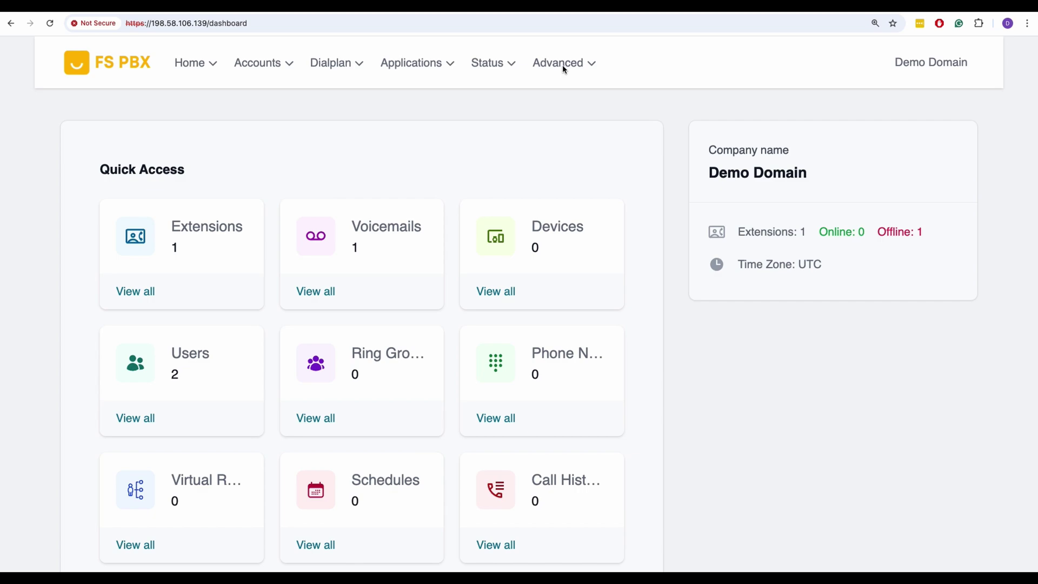
# - Go to the pro-features page by replacing 'dashboard' in the address
pyautogui.click(562, 66)
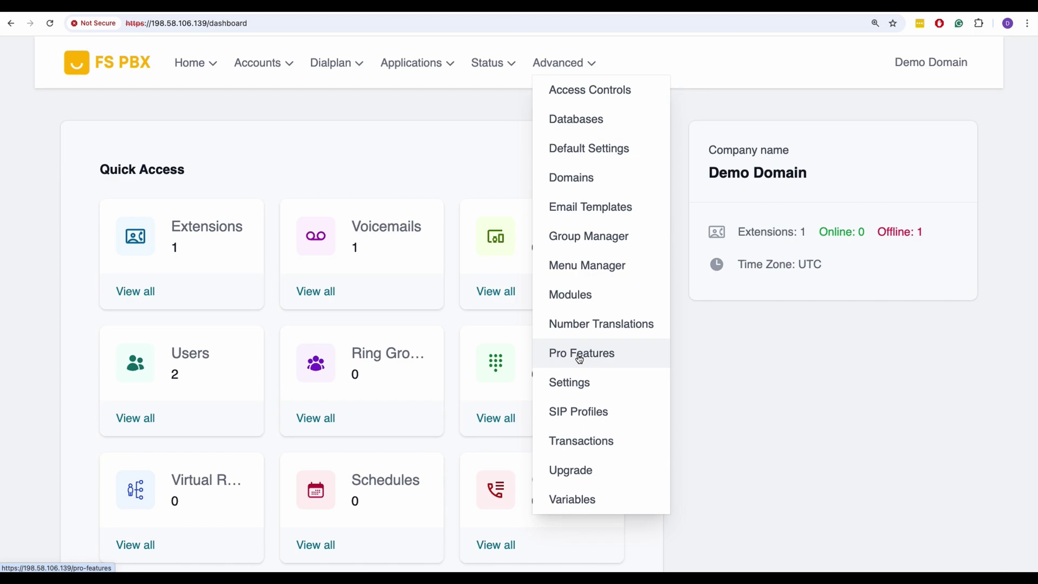
pyautogui.click(237, 25)
pyautogui.doubleClick(238, 25)
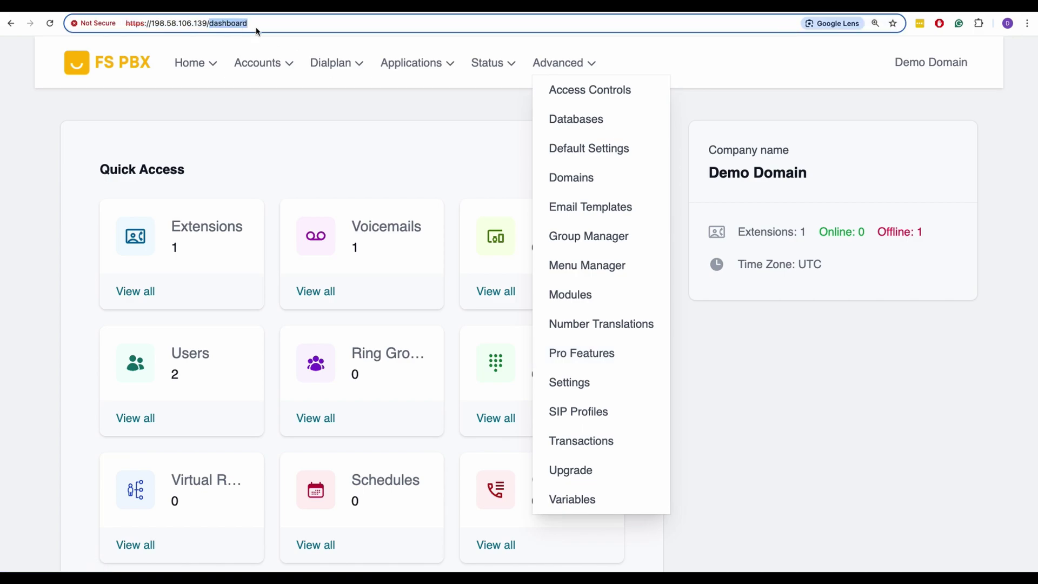
pyautogui.write('pro-feature')
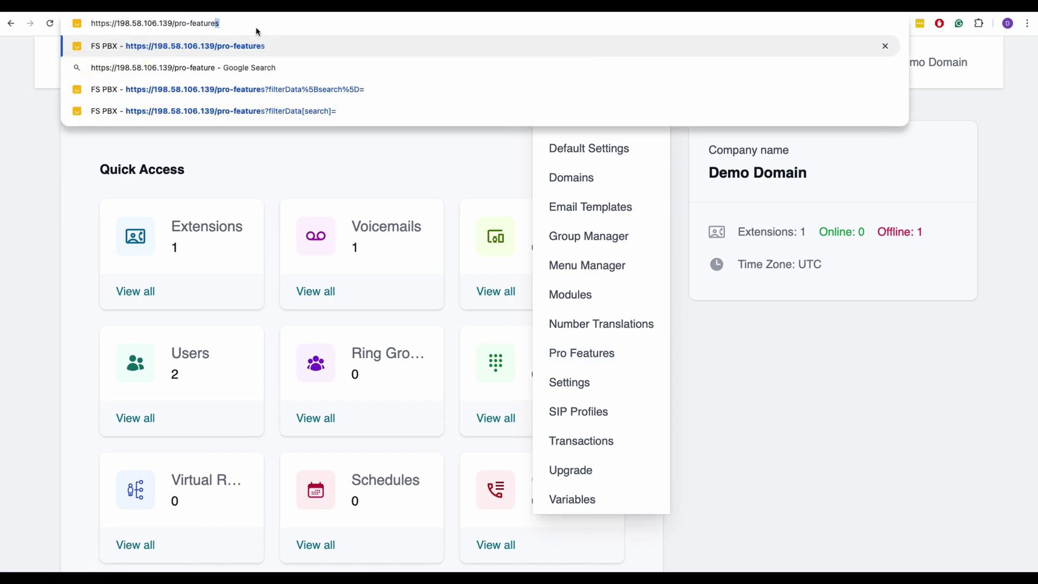
pyautogui.press('Return')
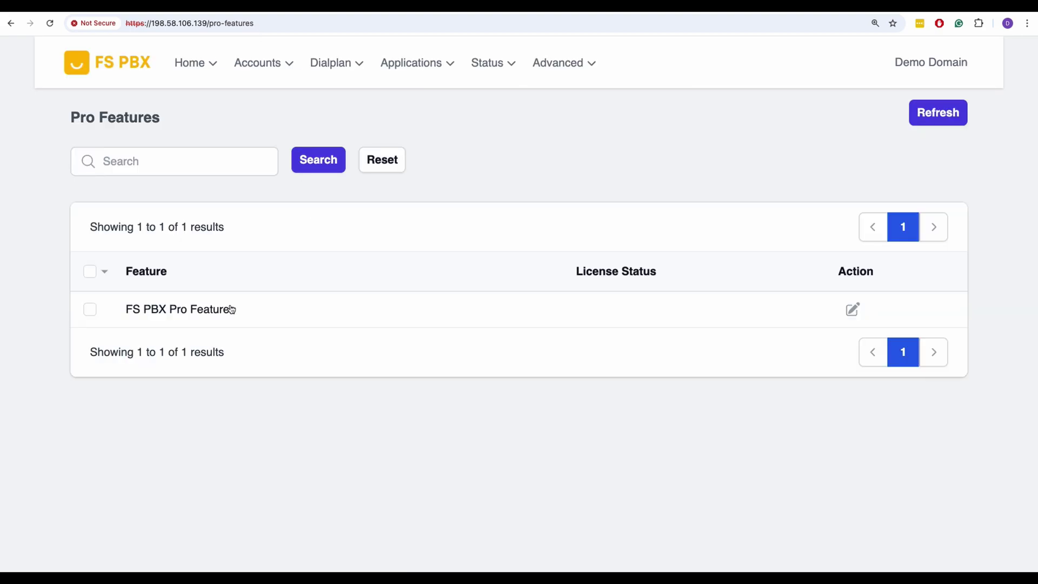
# - Add and submit a licence key for FS PBX Pro Features
pyautogui.click(203, 312)
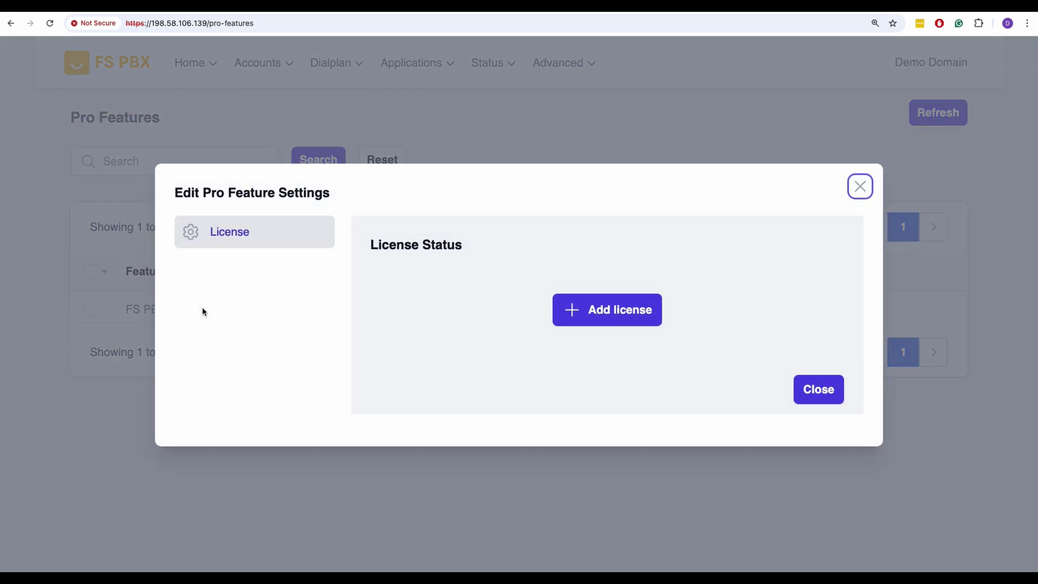
pyautogui.click(606, 316)
pyautogui.click(428, 309)
pyautogui.press('super+v')
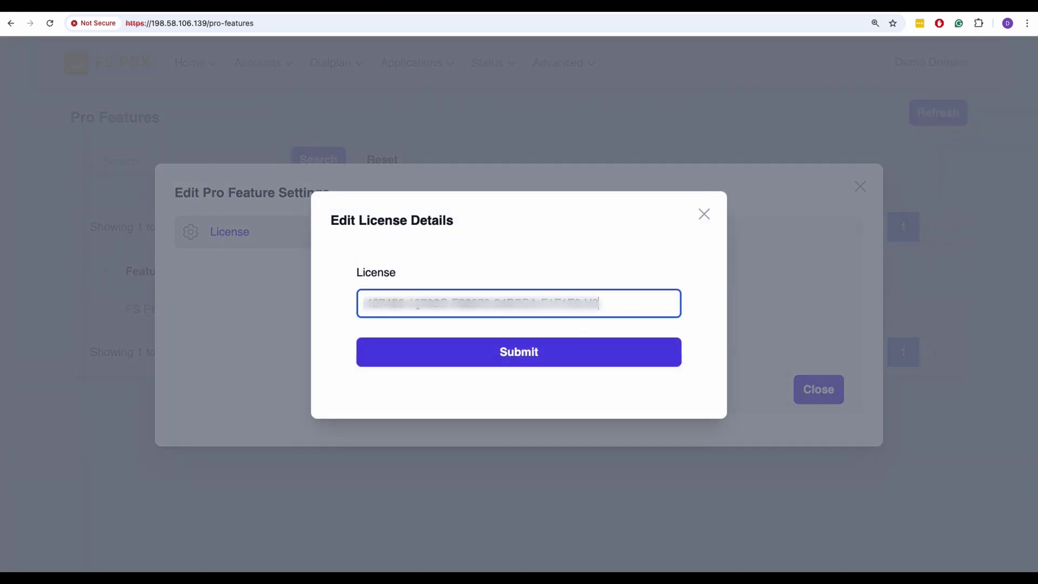
pyautogui.click(481, 354)
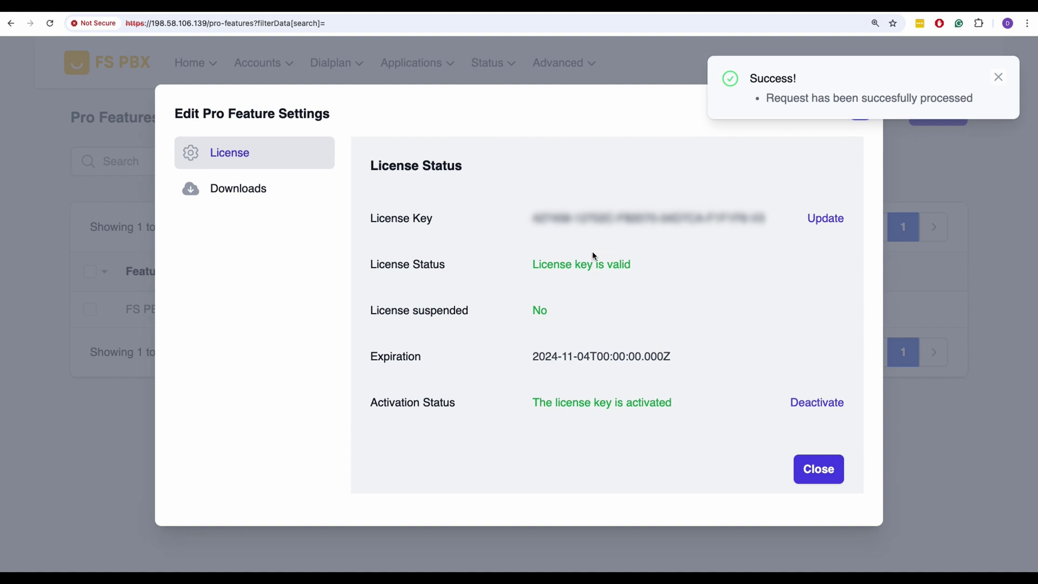
# - Confirm the licence shows valid and activated, then bring up the Downloads tab
pyautogui.moveTo(534, 264); pyautogui.dragTo(630, 268)
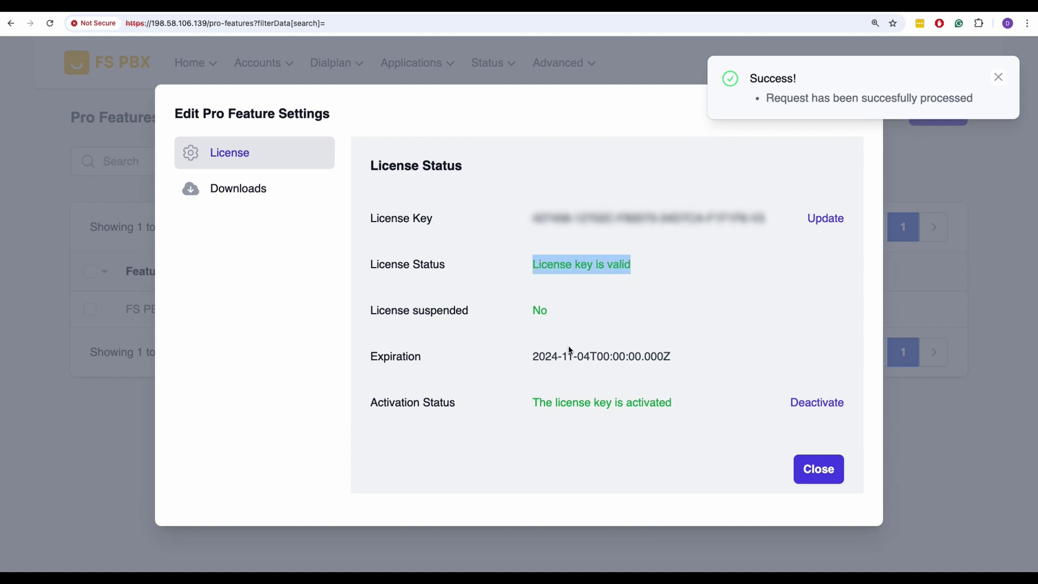
pyautogui.moveTo(532, 402); pyautogui.dragTo(667, 412)
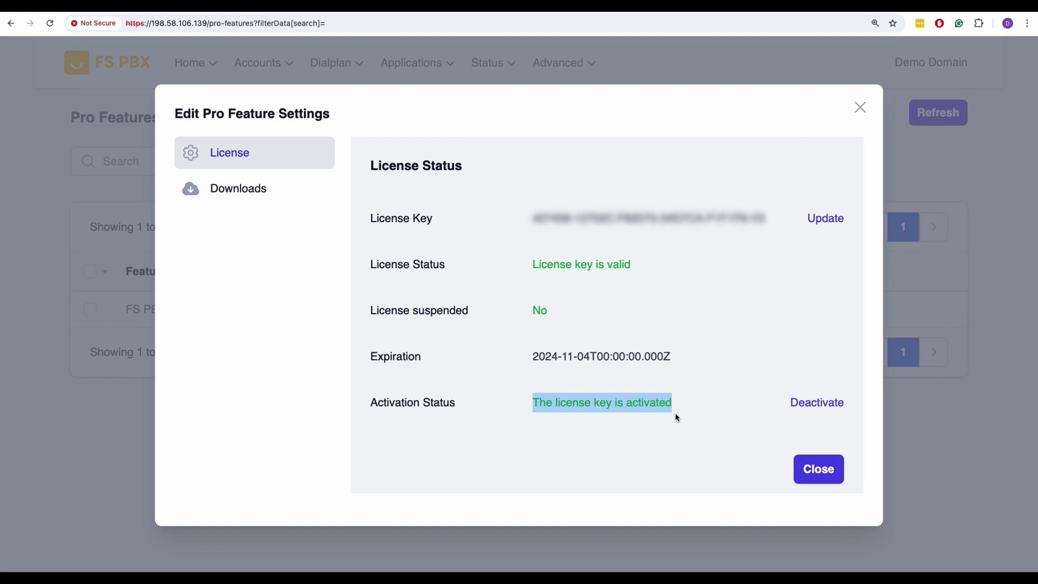
pyautogui.click(676, 417)
pyautogui.click(223, 189)
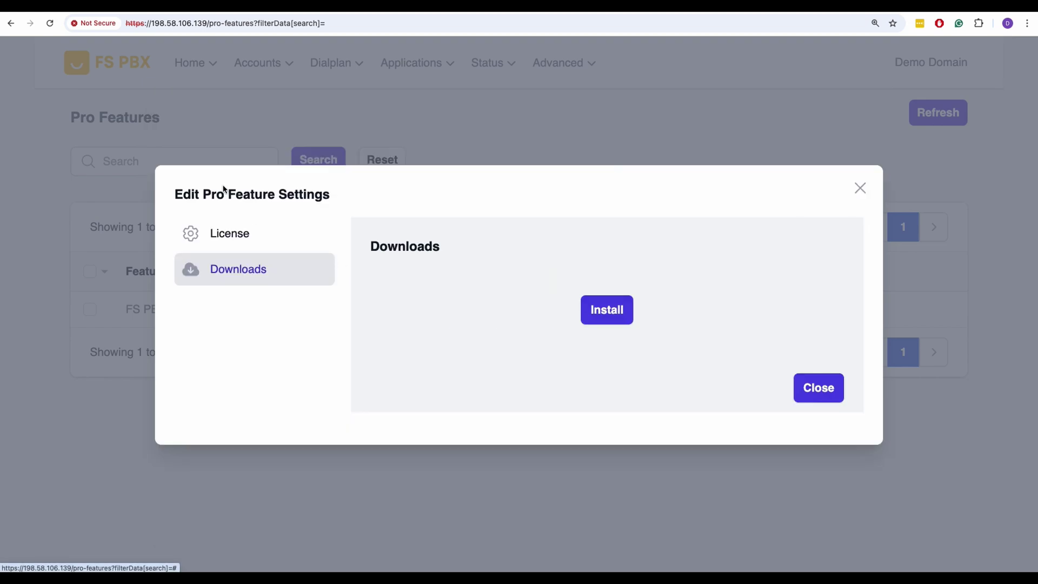
# - Install the Pro Features package and close back to the list showing a VALID licence
pyautogui.click(613, 318)
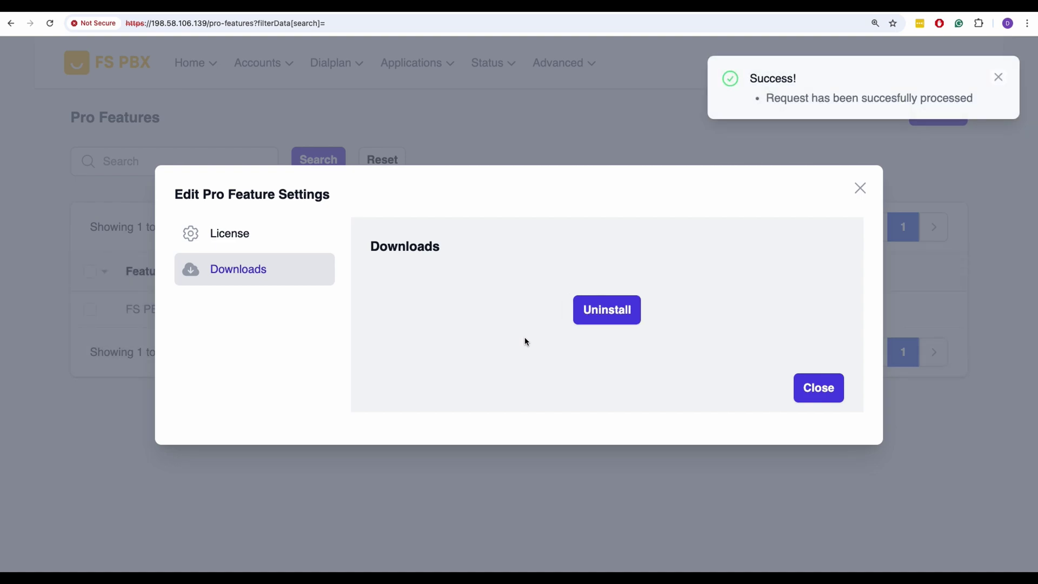
pyautogui.click(808, 395)
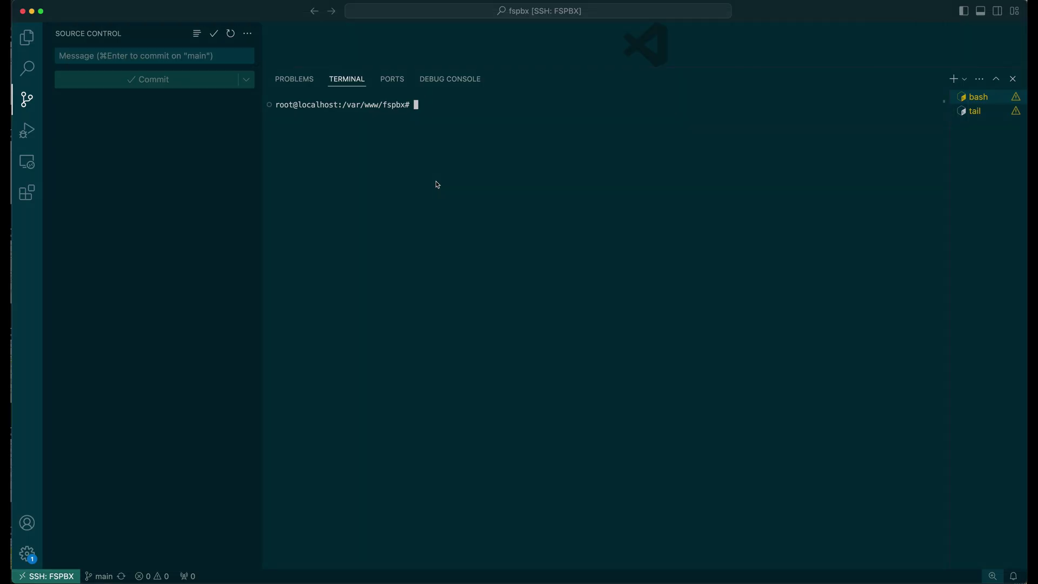
# - Rerun php artisan app:update in the terminal to rebuild the assets
pyautogui.write('php artisan app:')
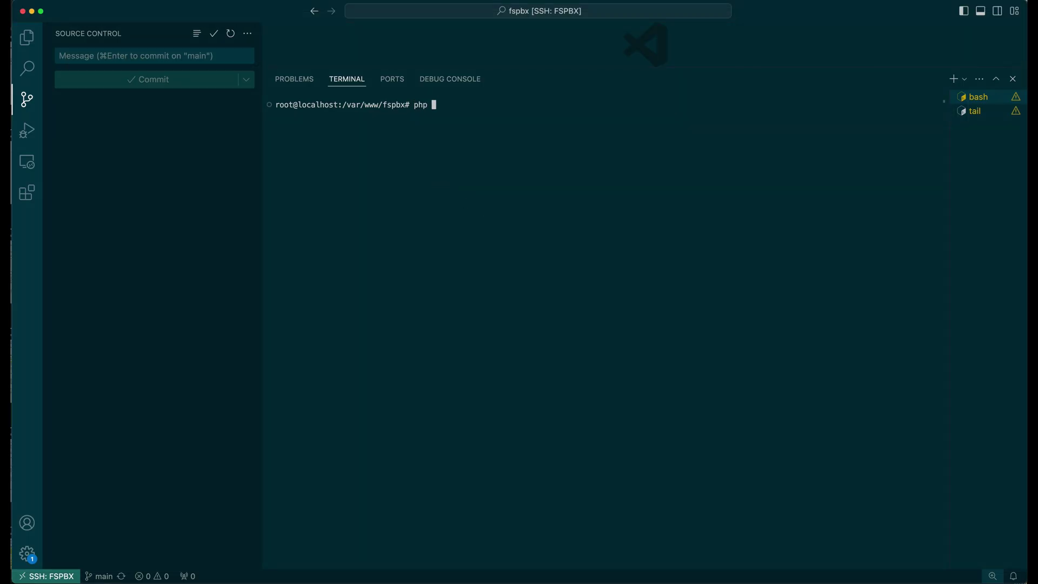
pyautogui.write('update')
pyautogui.press('Return')
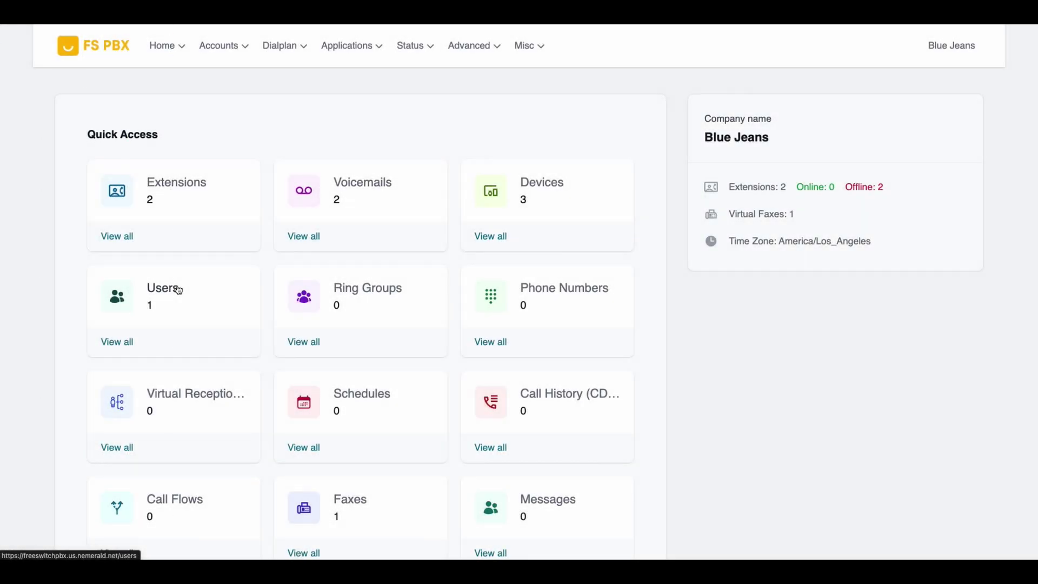
# - Add the Contact Center Admin role to the Admin user beside Superadmin and save
pyautogui.click(178, 290)
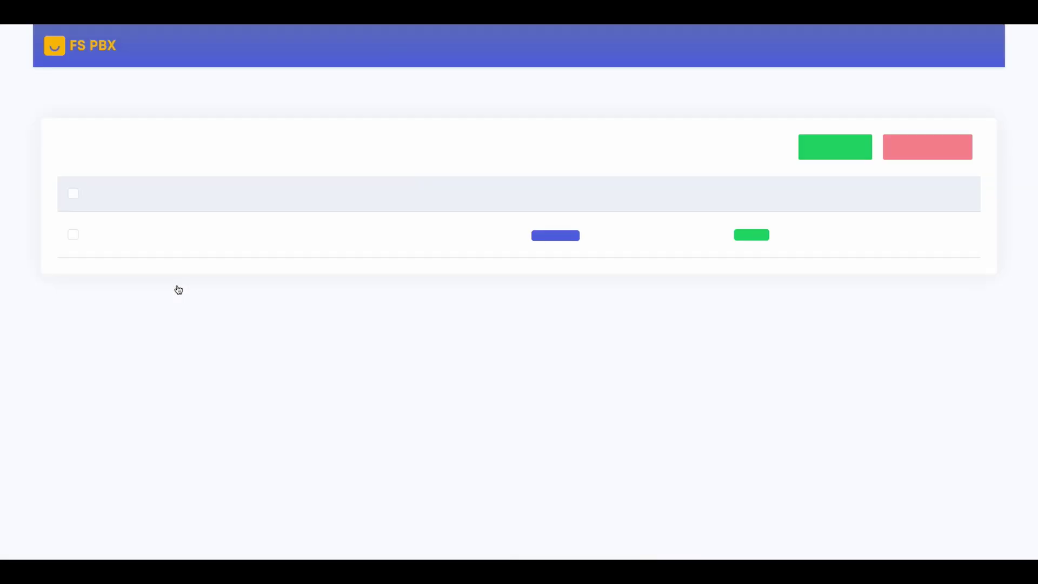
pyautogui.click(135, 241)
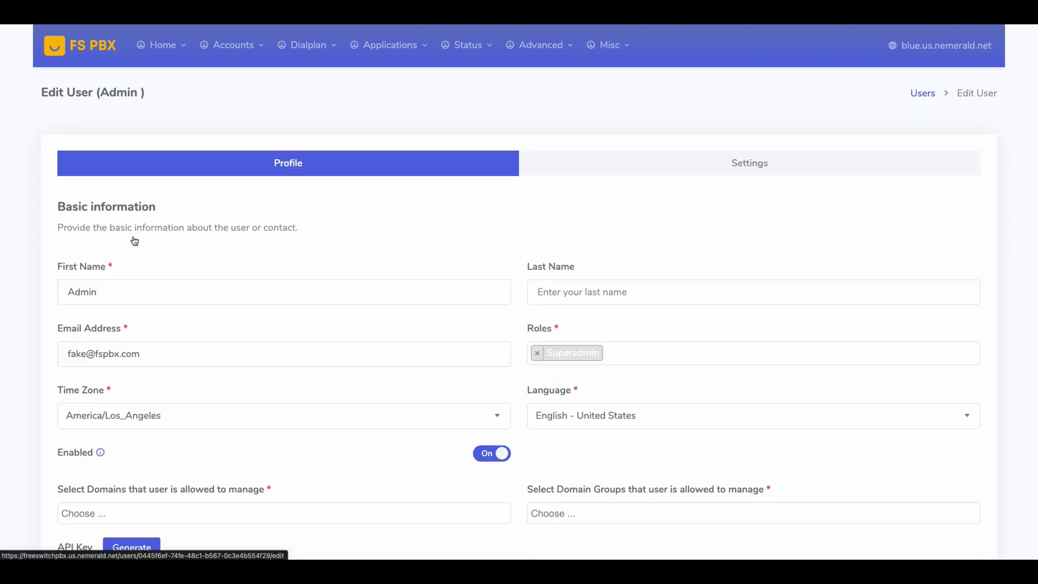
pyautogui.click(642, 348)
pyautogui.scroll(-3, 602, 395)
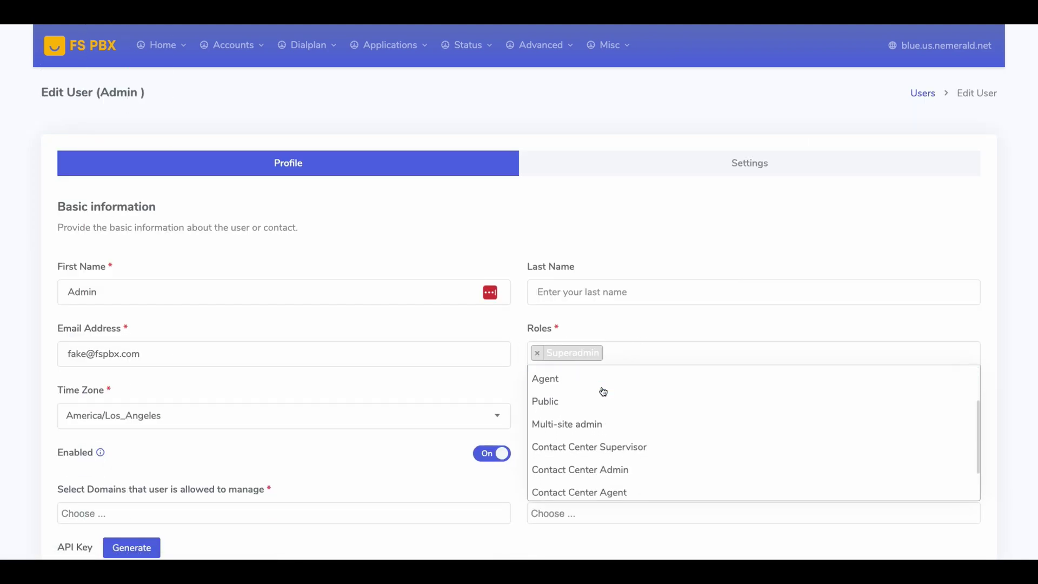
pyautogui.click(604, 429)
pyautogui.scroll(-2, 604, 430)
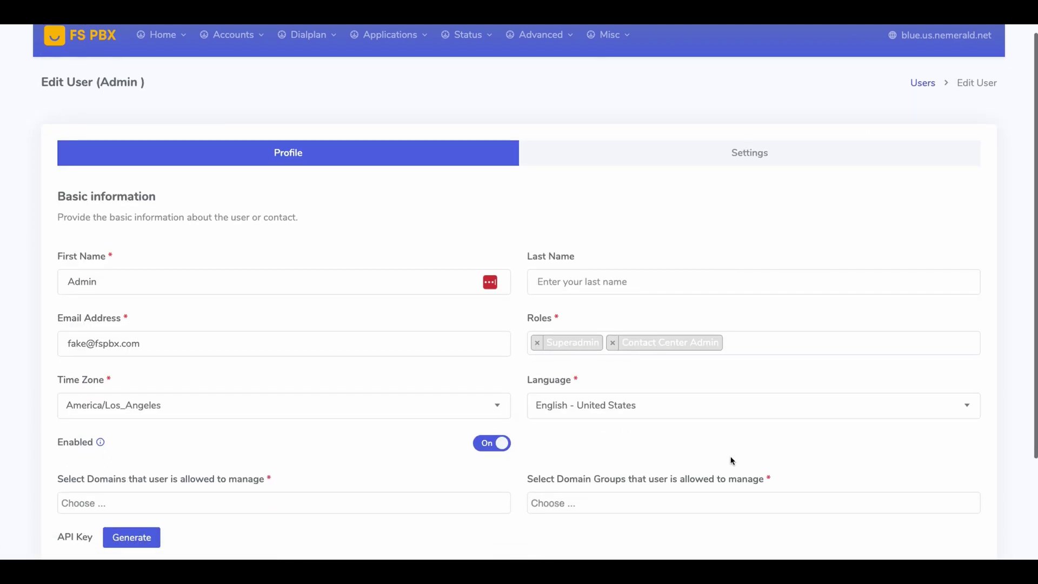
pyautogui.click(956, 503)
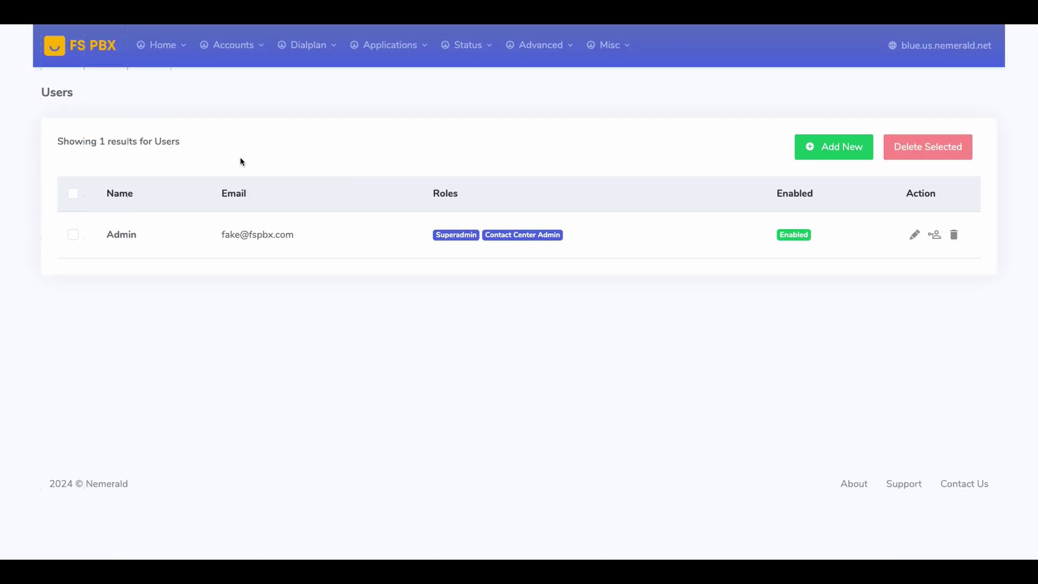
pyautogui.click(163, 45)
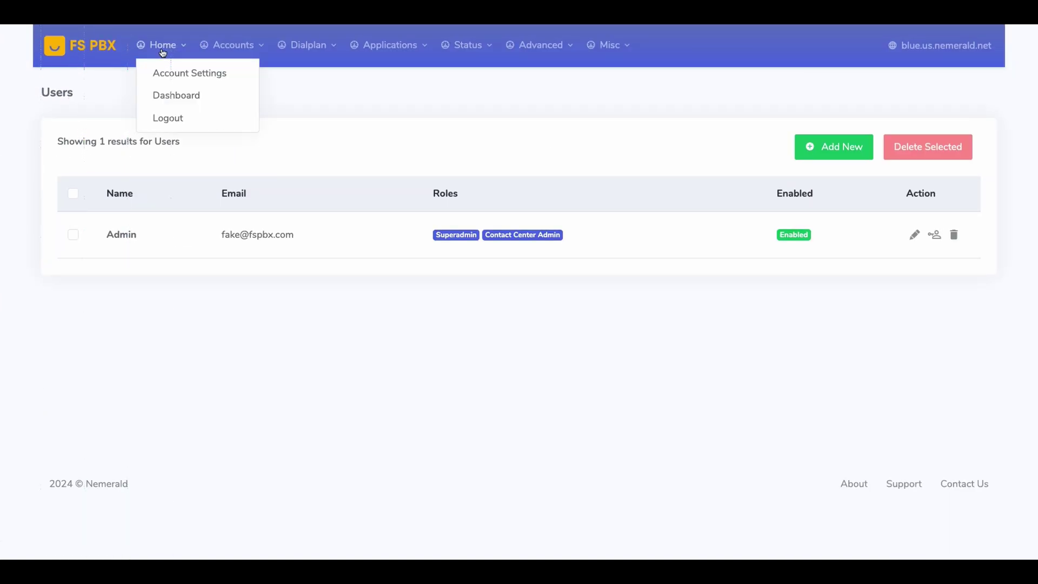
pyautogui.click(169, 119)
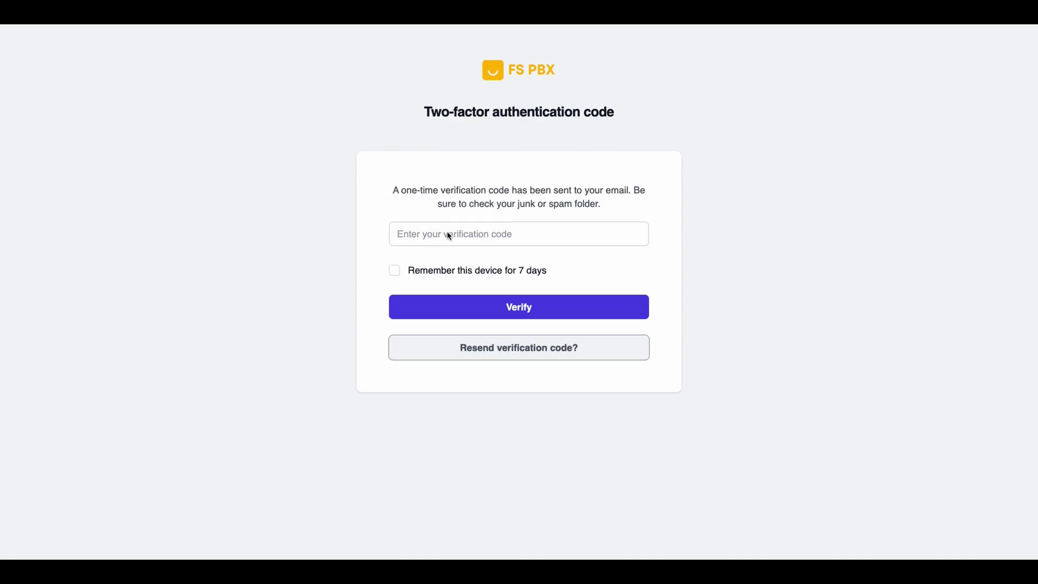
pyautogui.click(432, 234)
pyautogui.click(476, 304)
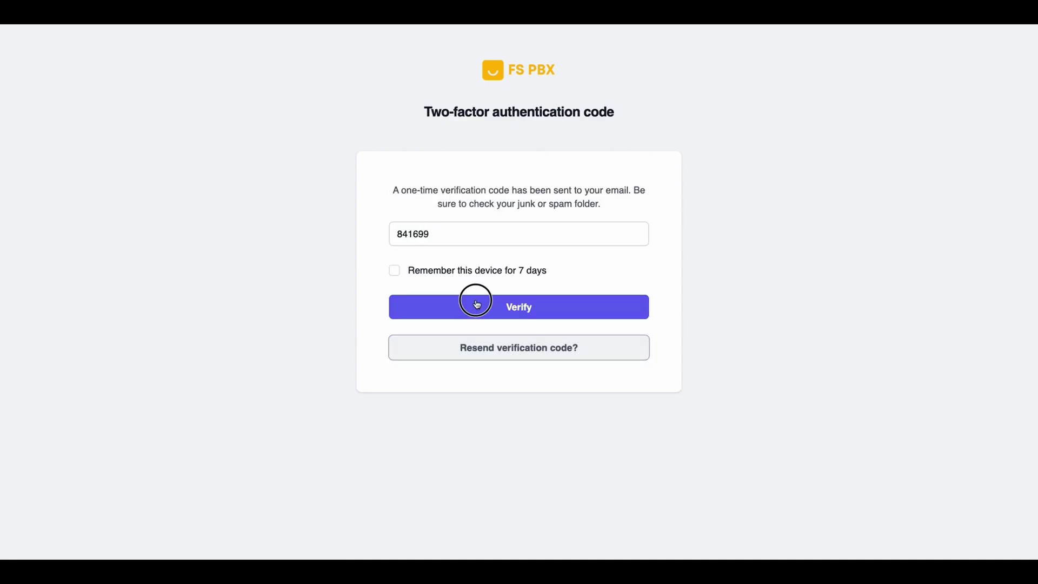
pyautogui.scroll(-2, 191, 413)
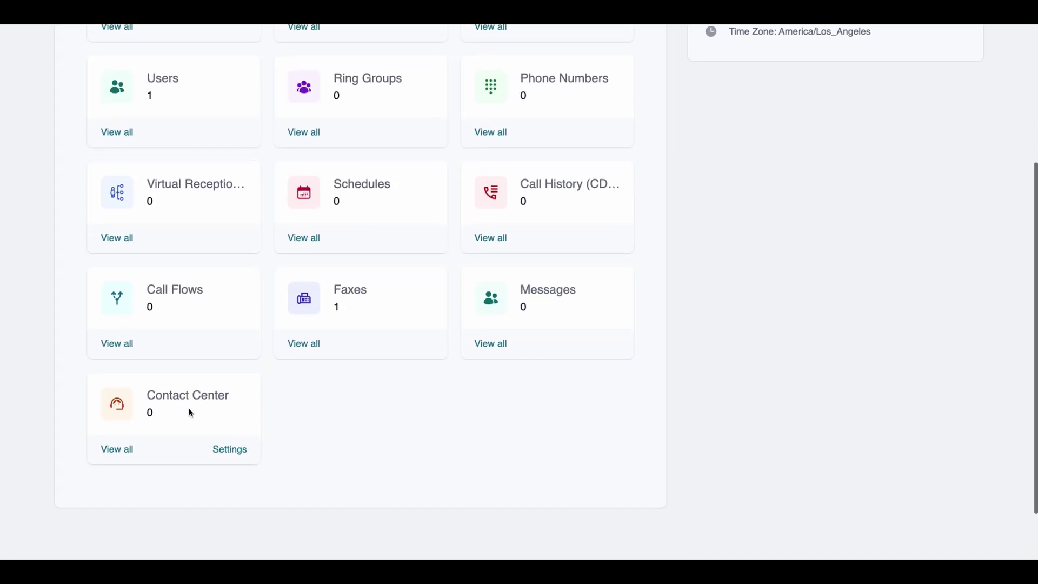
pyautogui.click(179, 404)
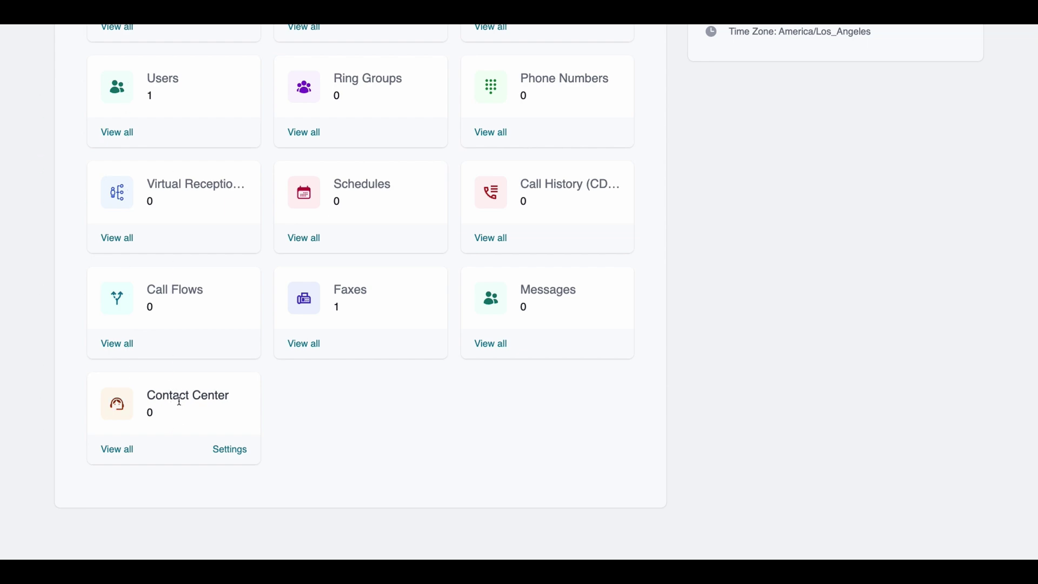
pyautogui.scroll(5, 179, 401)
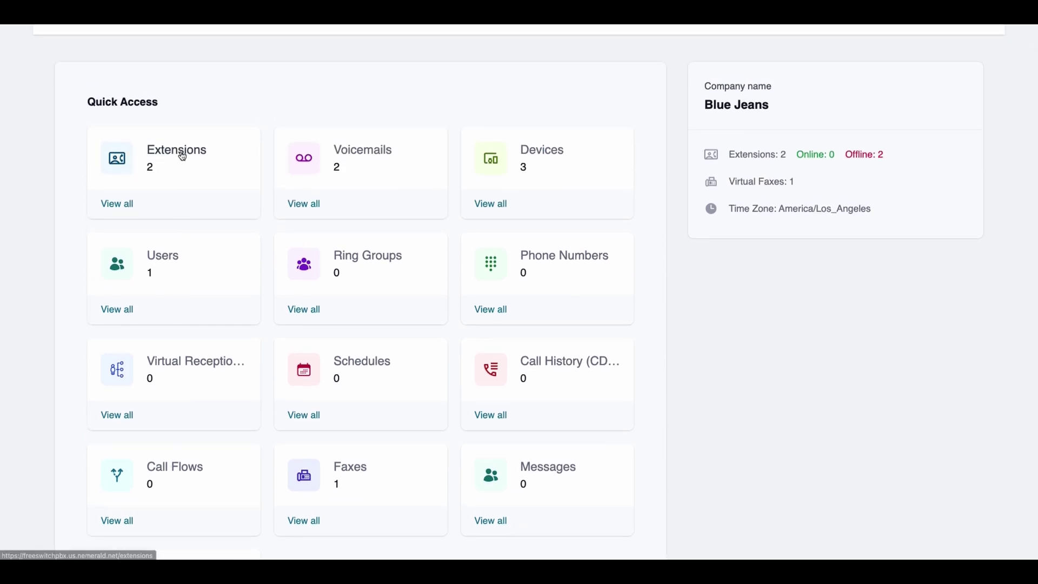
# - Turn extension 100 into a Contact Center agent using its Make Agent action
pyautogui.click(180, 151)
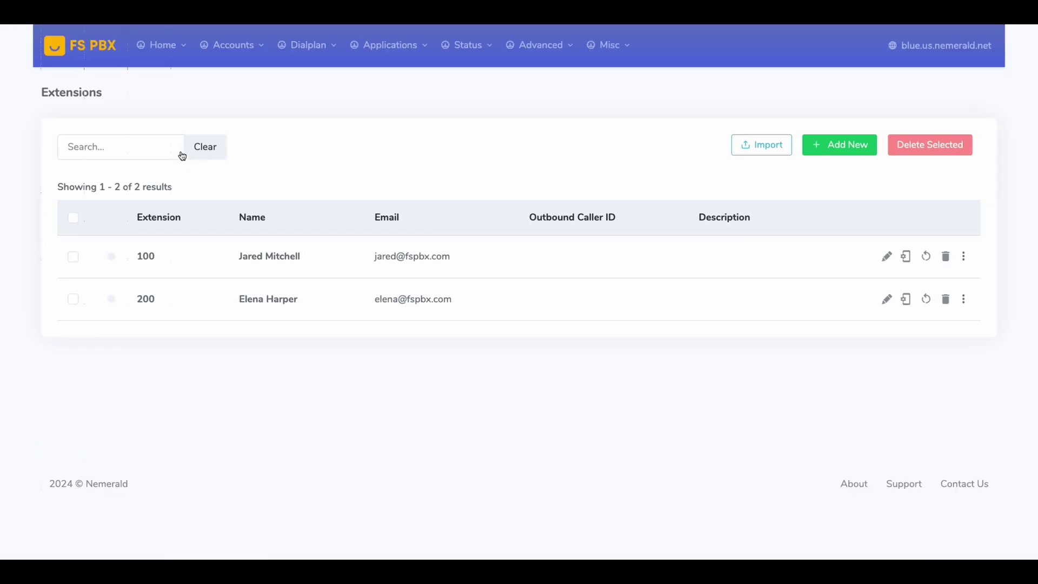
pyautogui.click(964, 258)
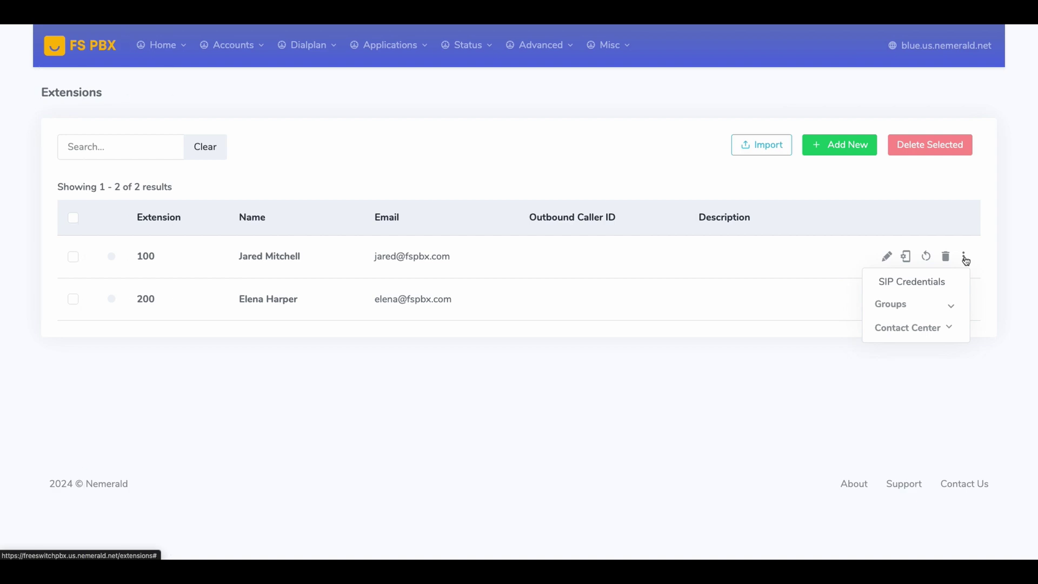
pyautogui.click(925, 328)
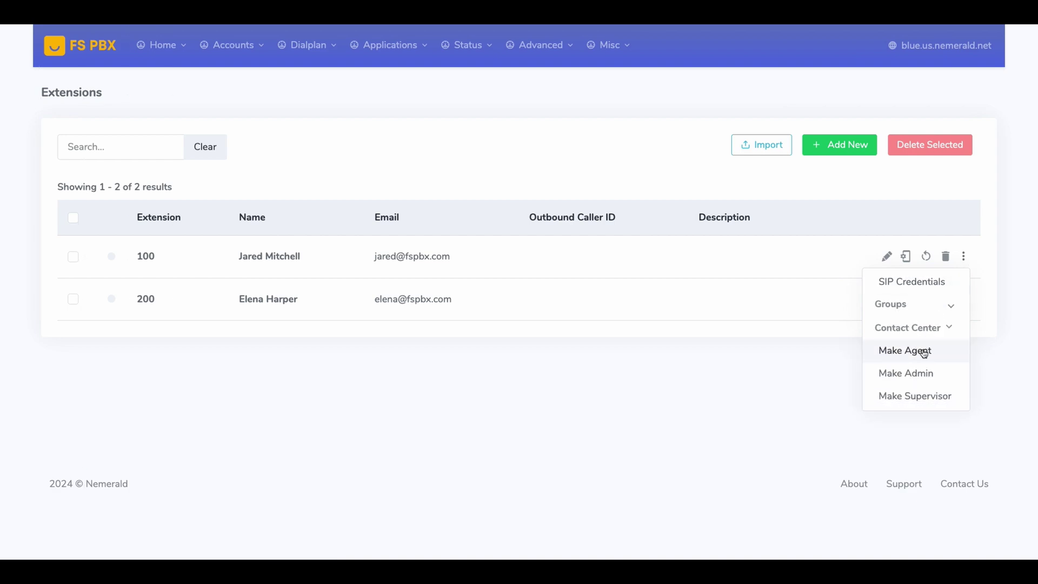
pyautogui.click(923, 353)
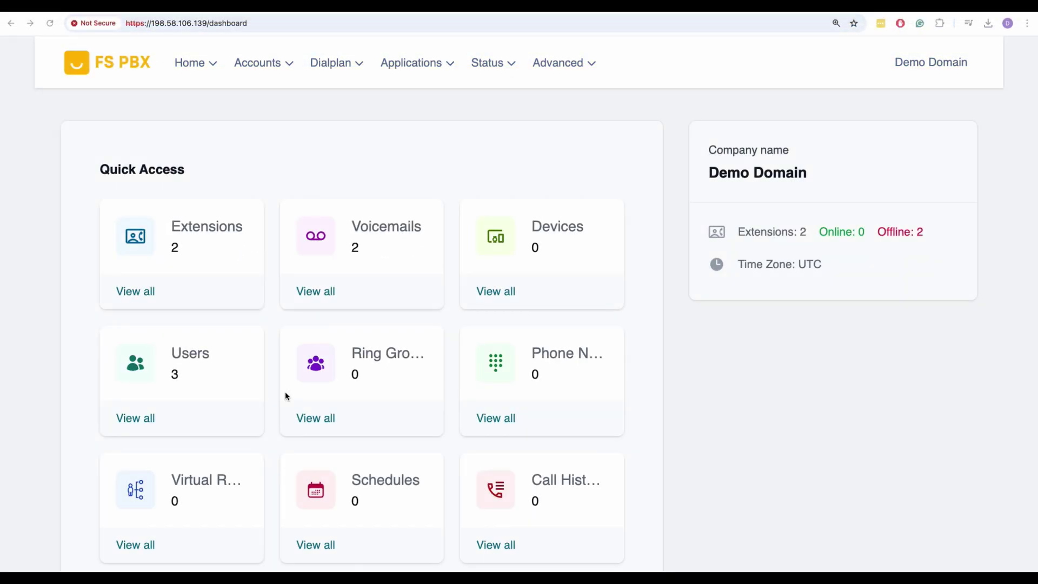
# - Create a new contact center named Sales and save it
pyautogui.scroll(-6, 281, 391)
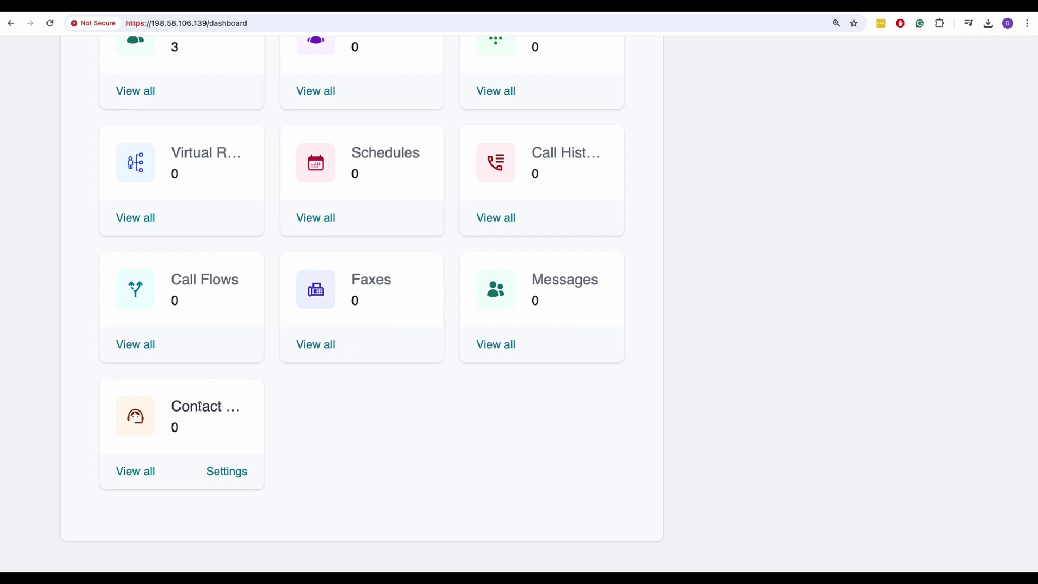
pyautogui.click(217, 473)
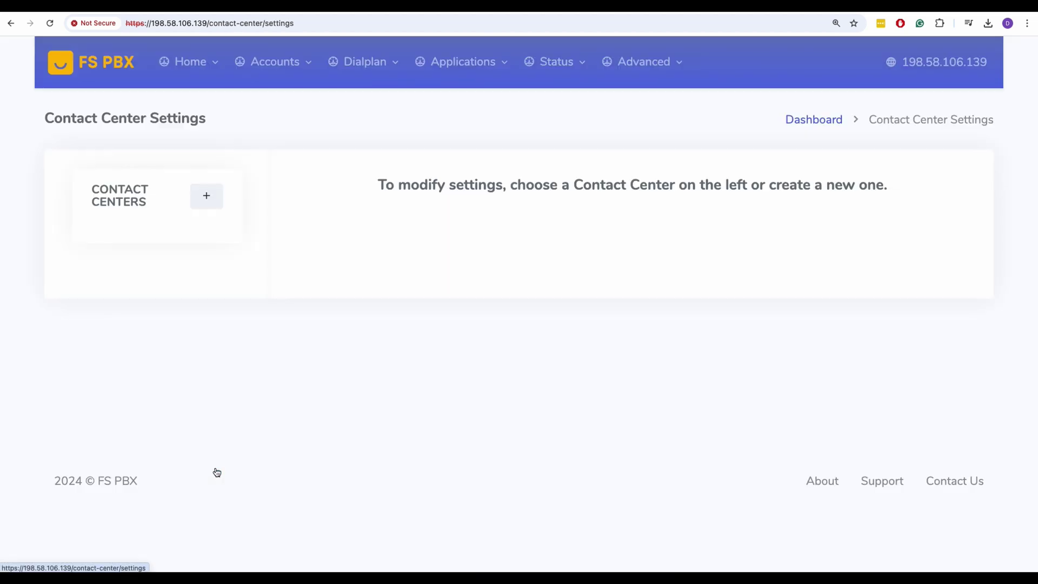
pyautogui.click(214, 196)
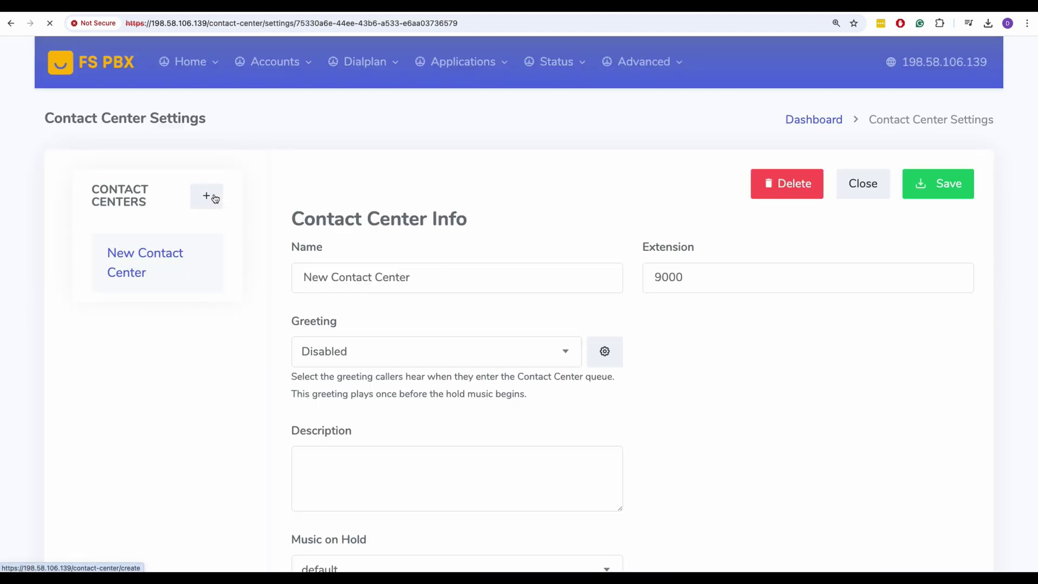
pyautogui.tripleClick(339, 268)
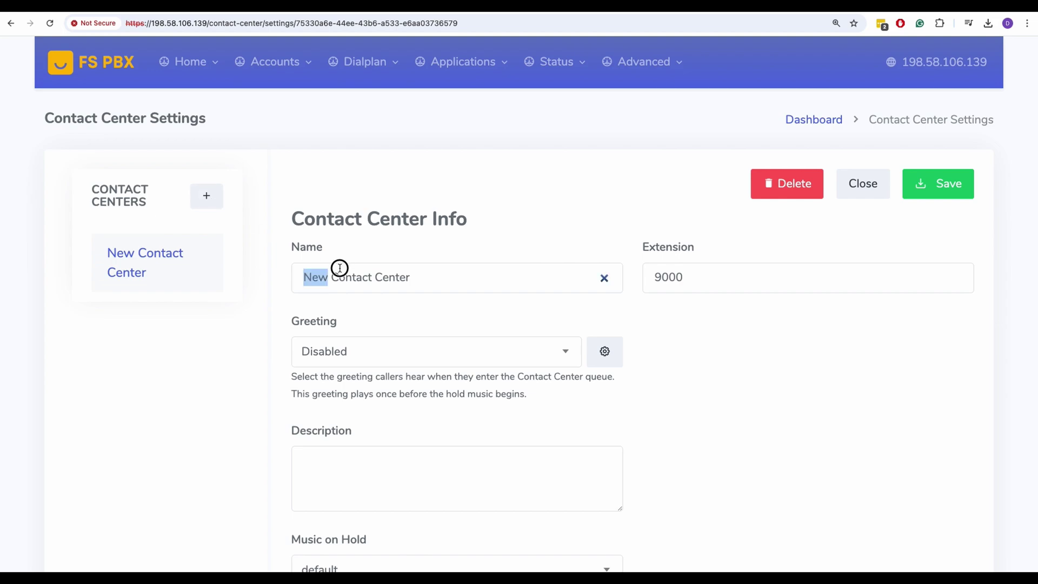
pyautogui.write('Sales')
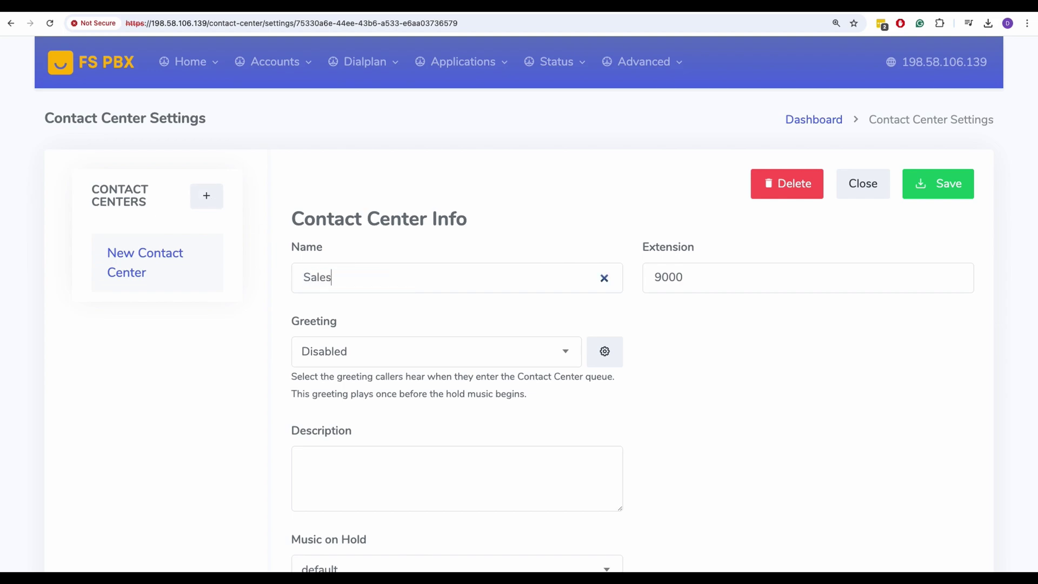
pyautogui.scroll(-3, 692, 339)
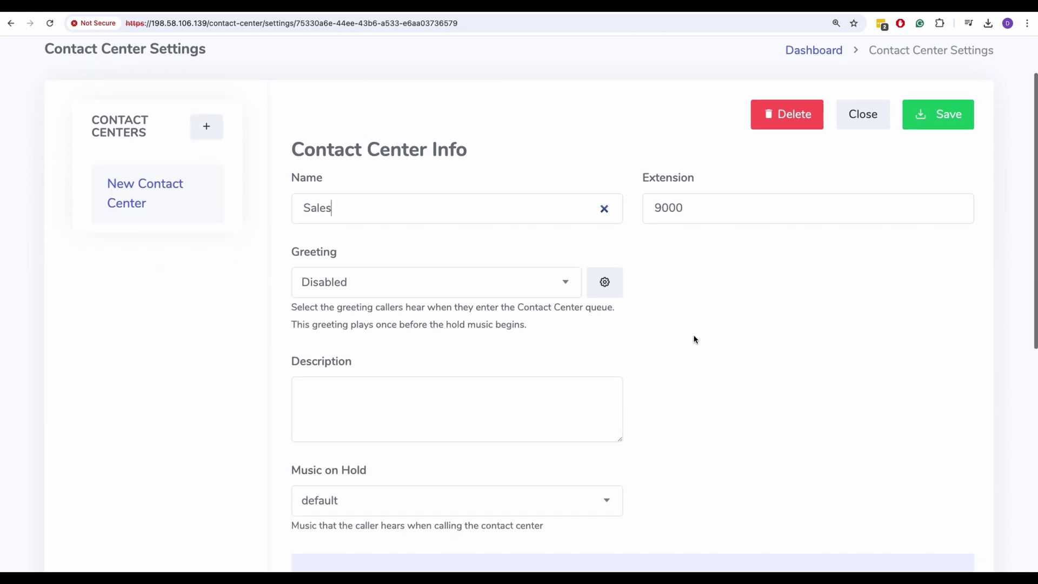
pyautogui.click(935, 93)
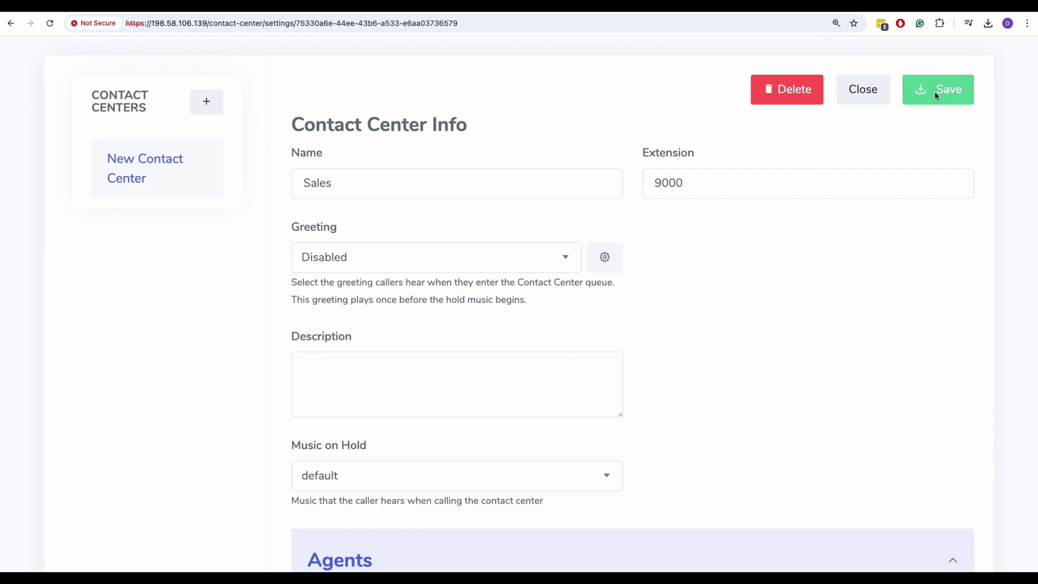
# - Add extension 100's agent to the Sales queue and return to the main dashboard
pyautogui.scroll(-5, 537, 342)
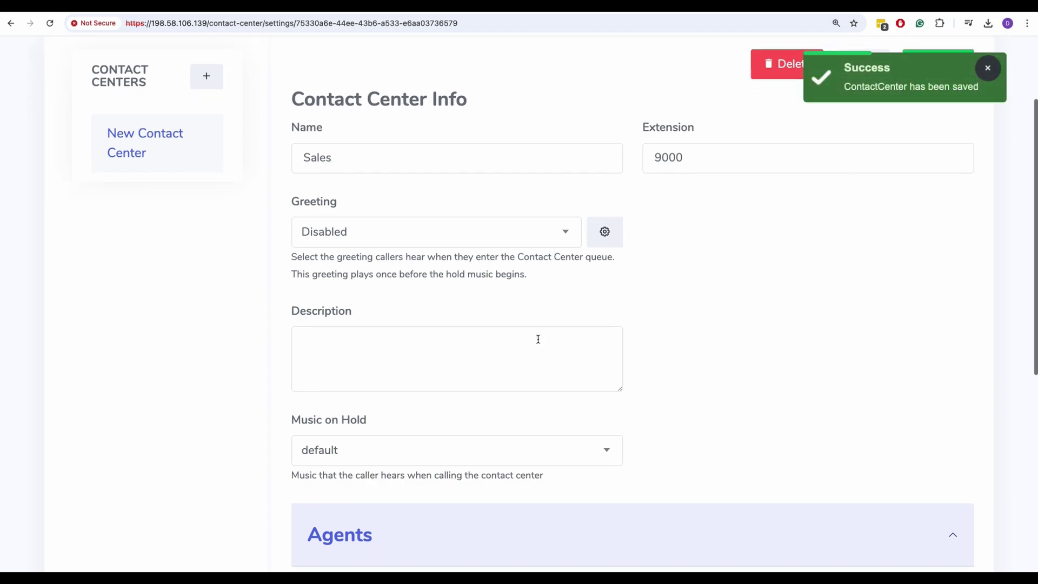
pyautogui.click(385, 368)
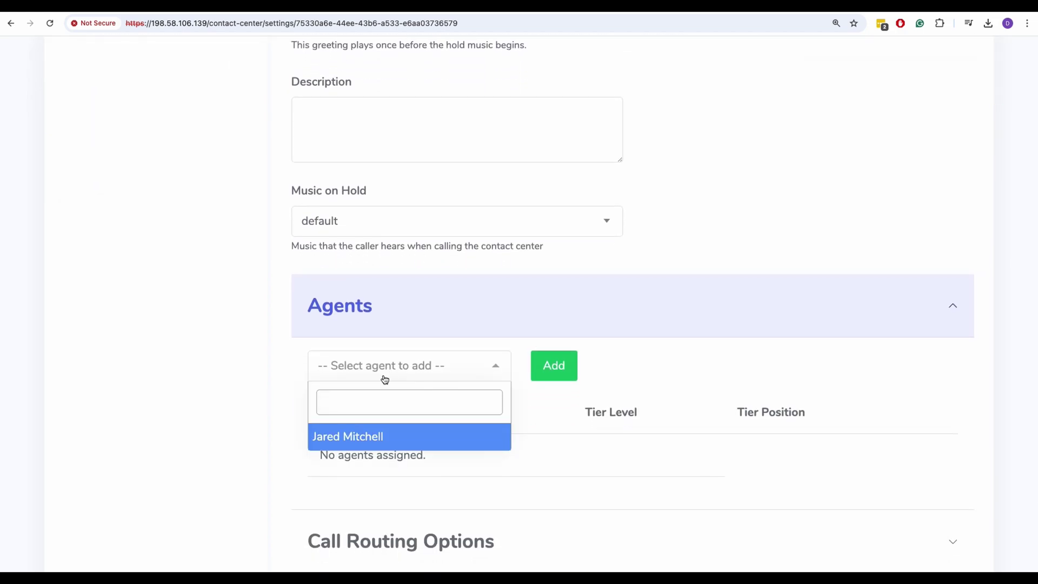
pyautogui.click(376, 435)
pyautogui.click(556, 368)
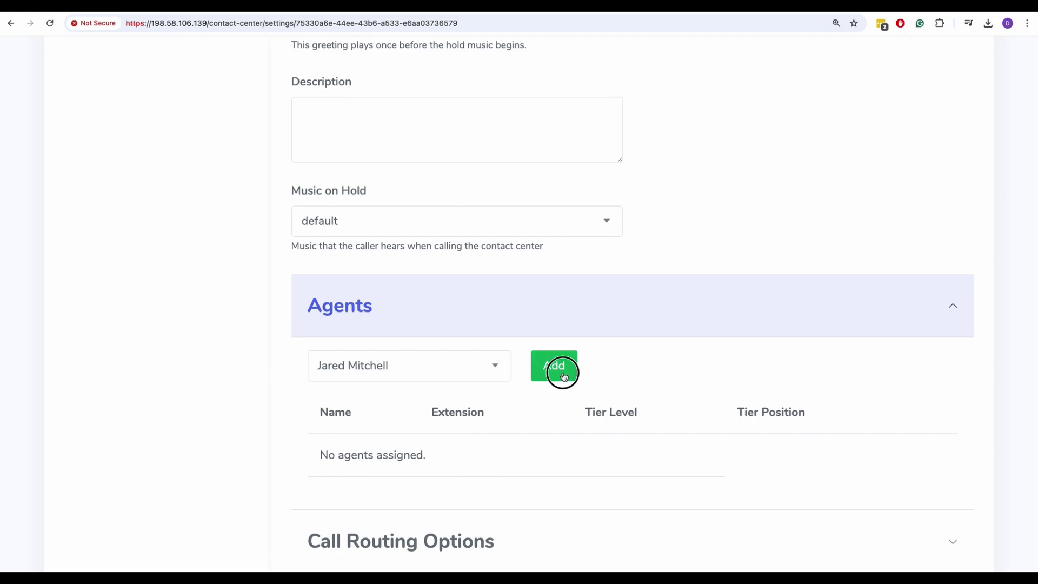
pyautogui.scroll(-8, 524, 455)
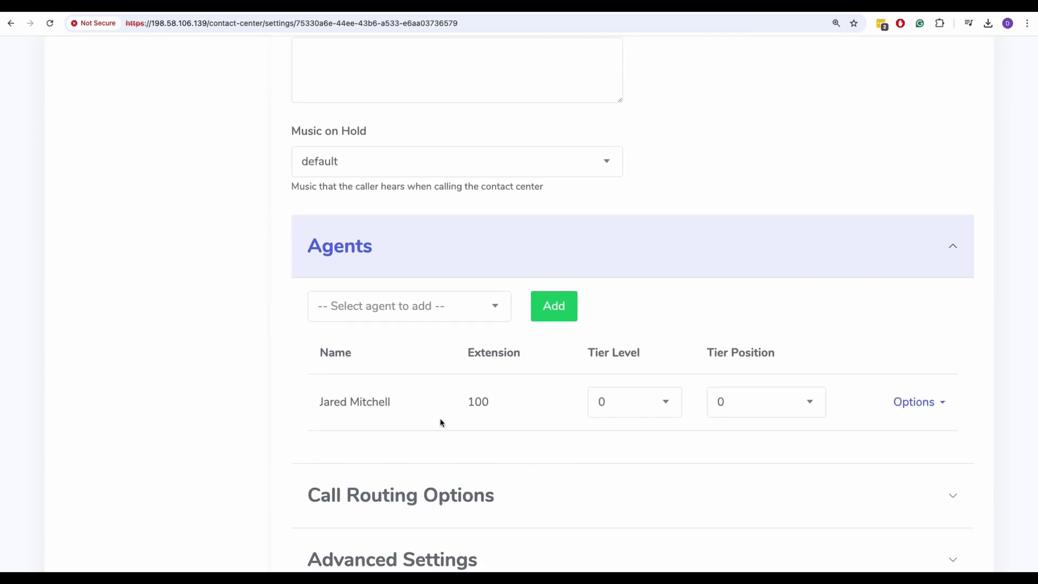
pyautogui.scroll(8, 441, 422)
pyautogui.click(180, 69)
pyautogui.click(186, 121)
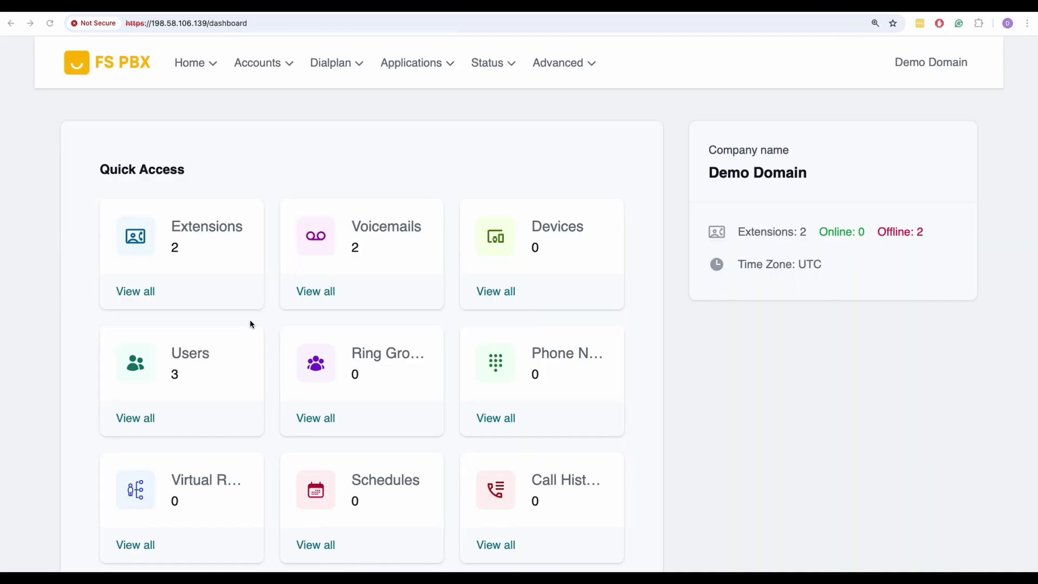
# - Change the Sales agent's status on the Contact Center dashboard from Logged Out to Available
pyautogui.scroll(-8, 265, 329)
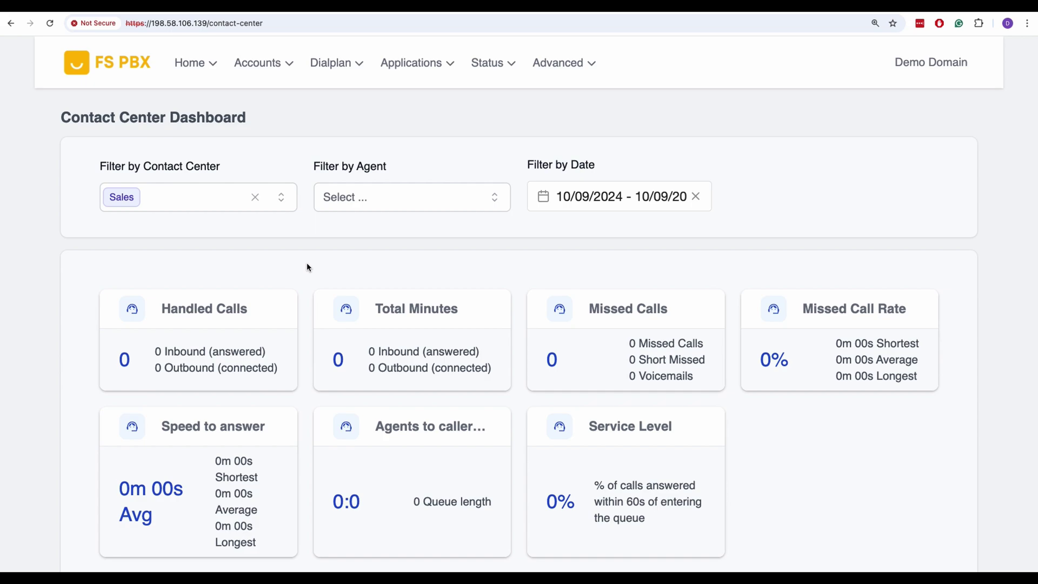
pyautogui.scroll(-7, 313, 265)
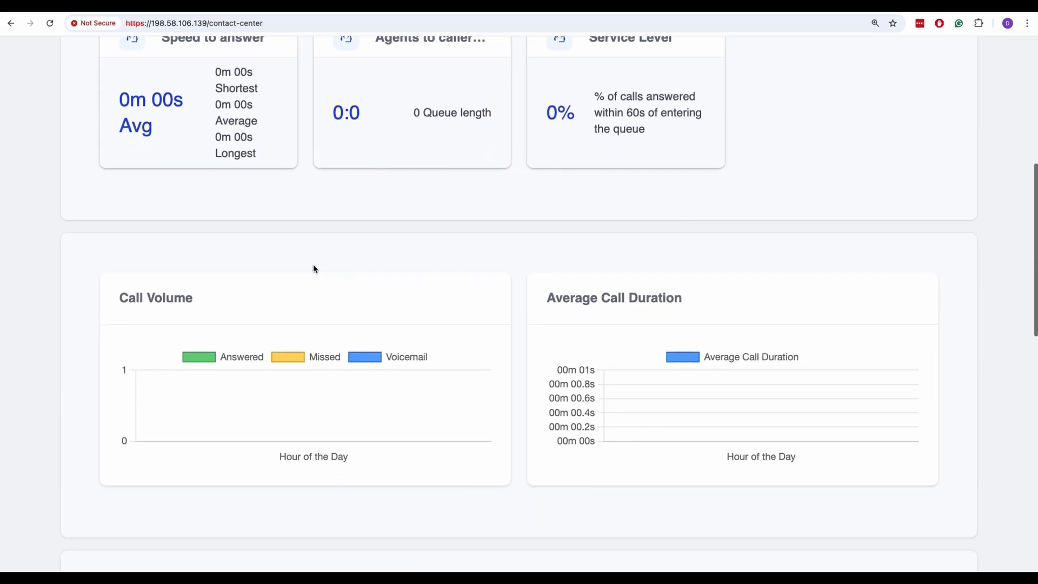
pyautogui.scroll(-4, 313, 268)
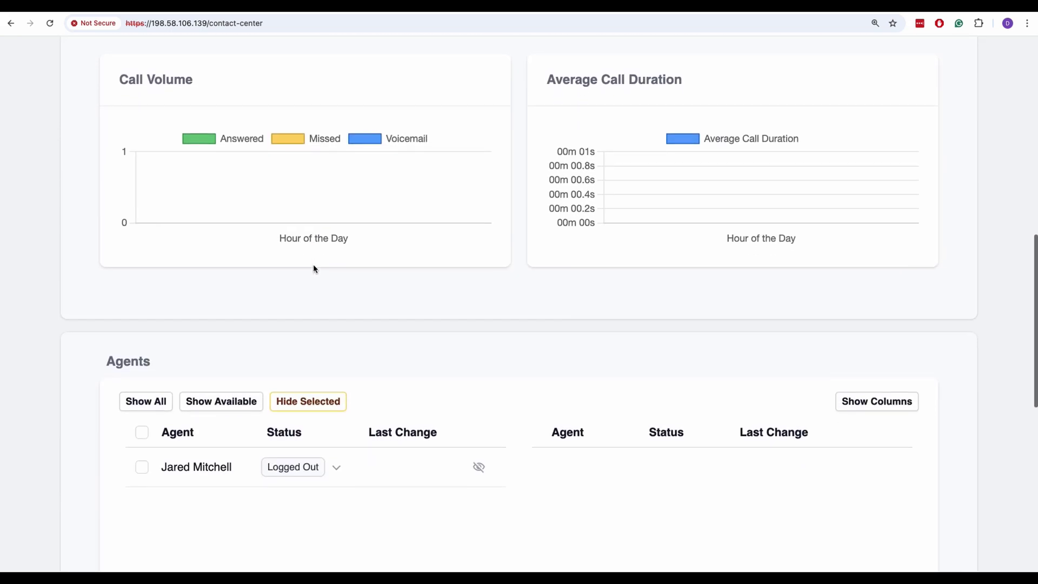
pyautogui.click(335, 458)
pyautogui.click(263, 493)
pyautogui.click(413, 502)
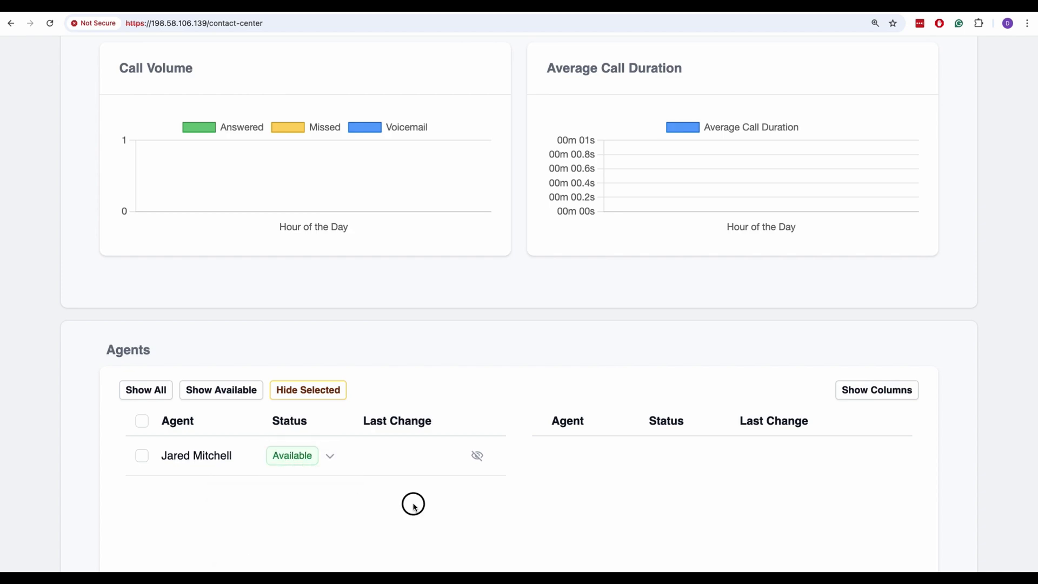
pyautogui.scroll(10, 414, 507)
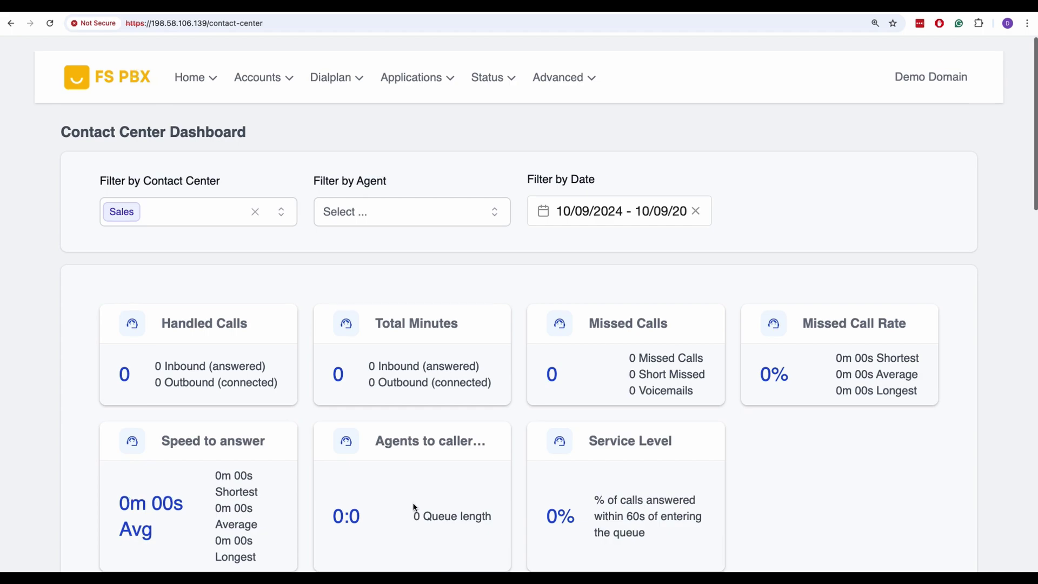